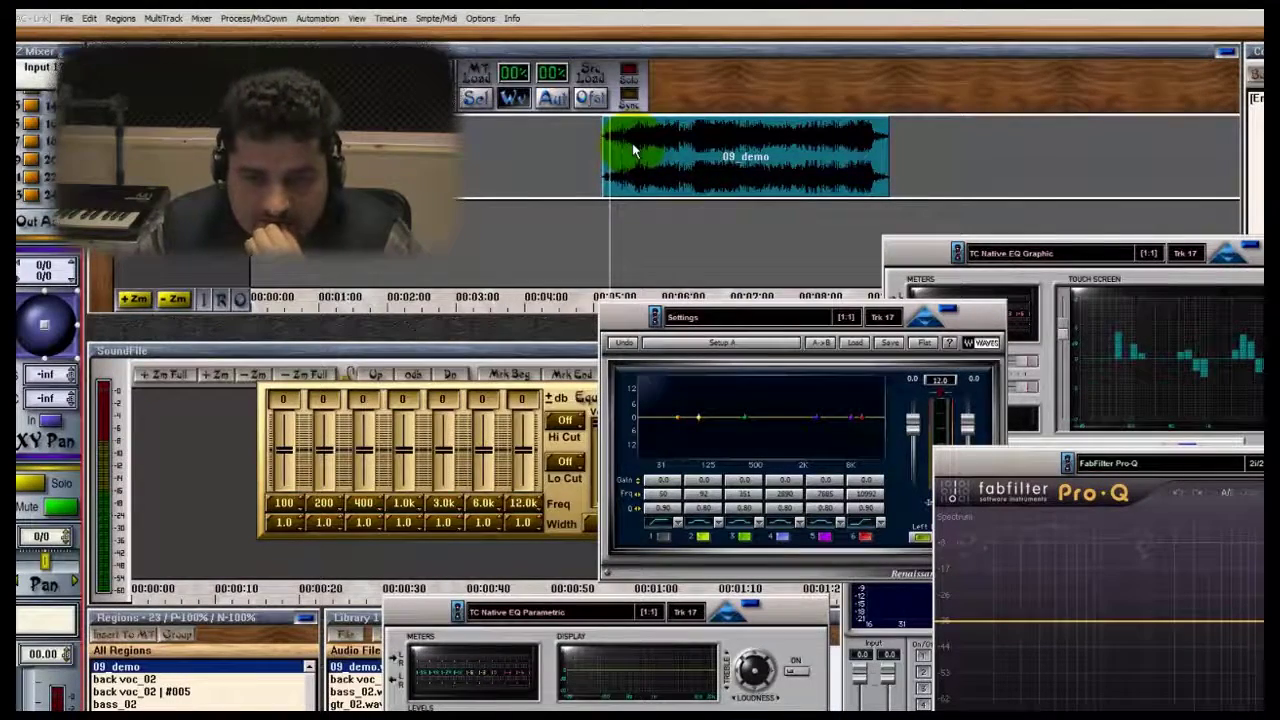
Step: Examine the EQ sections of the mixer channel strips
{"action": "left_click_drag", "start_coordinate": [80, 452], "coordinate": [143, 443]}
{"action": "scroll", "coordinate": [163, 347], "scroll_direction": "up", "scroll_amount": 10}
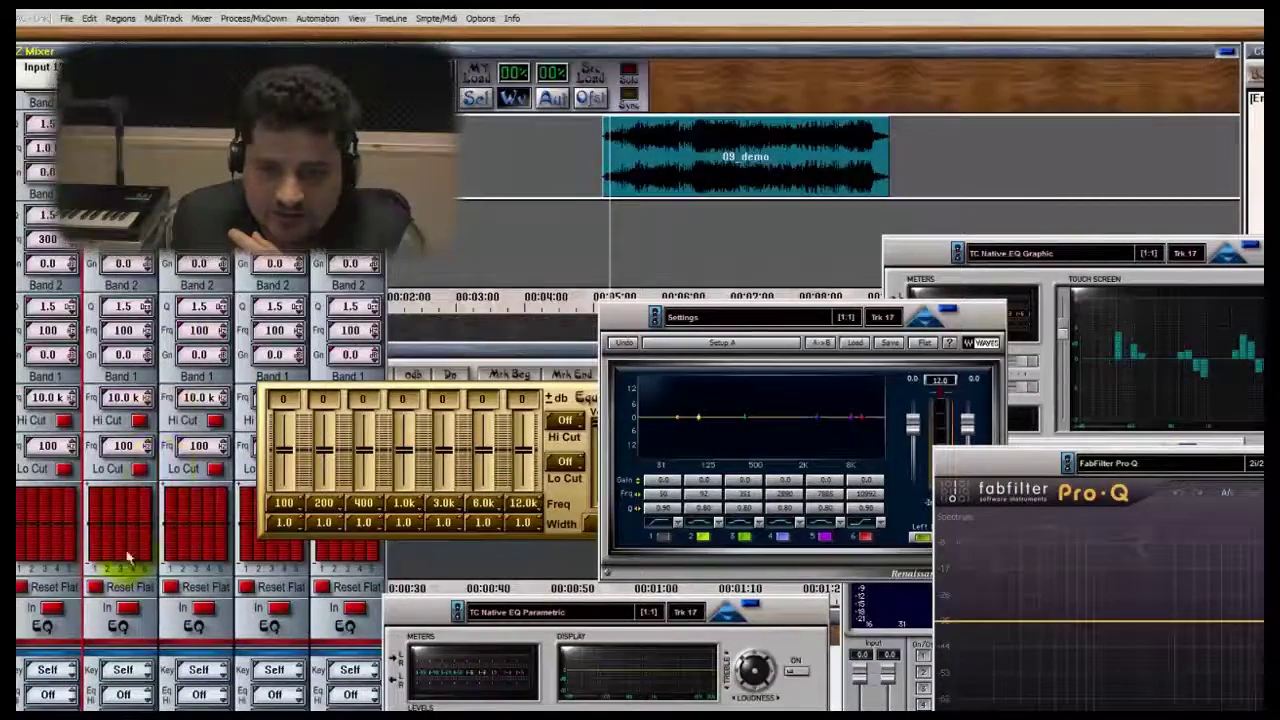
{"action": "left_click_drag", "start_coordinate": [386, 450], "coordinate": [84, 450]}
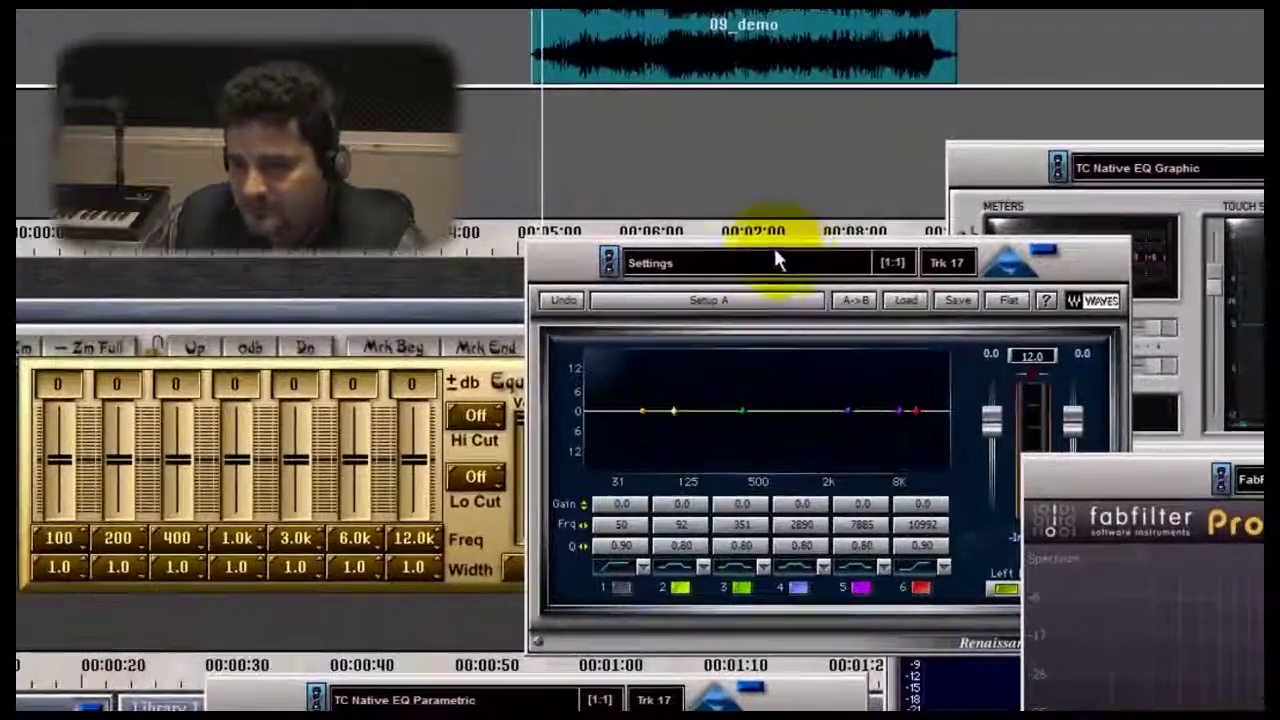
Step: Move the Renaissance Equalizer window clear of the neighbouring plug-ins, enable band 1 and switch band 6 to a low-pass filter
{"action": "left_click", "coordinate": [774, 317]}
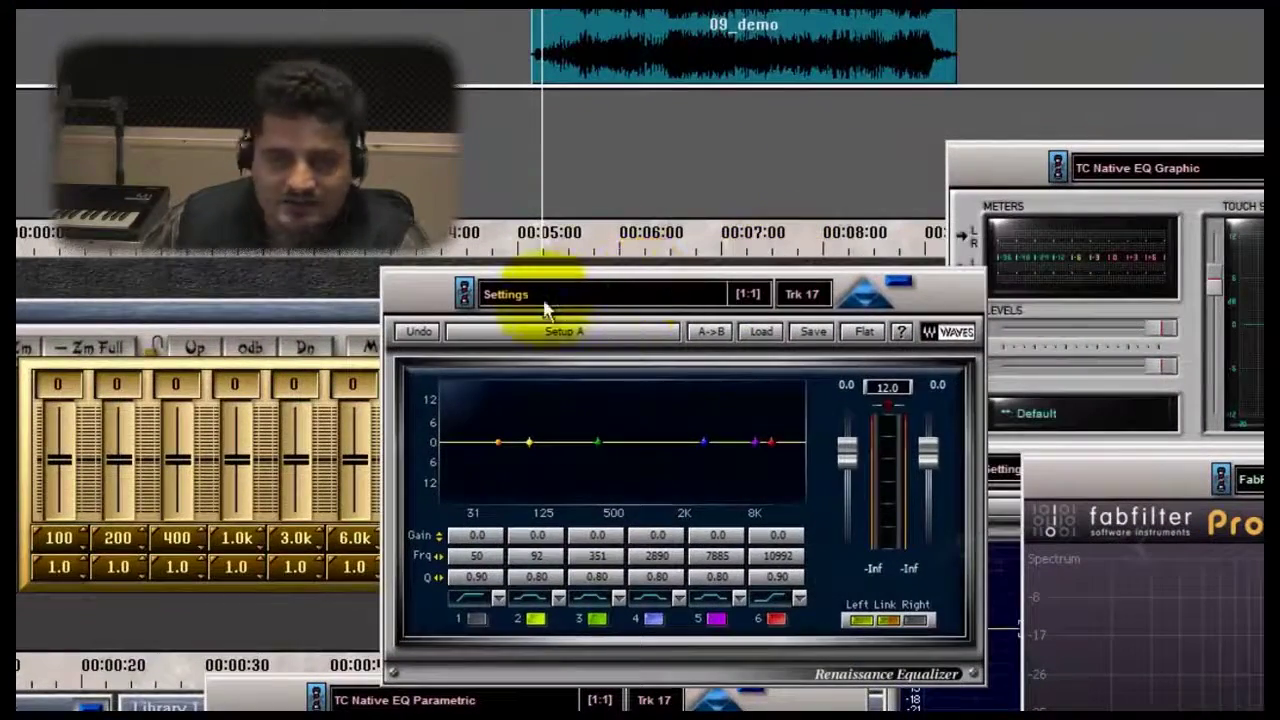
{"action": "left_click", "coordinate": [480, 617]}
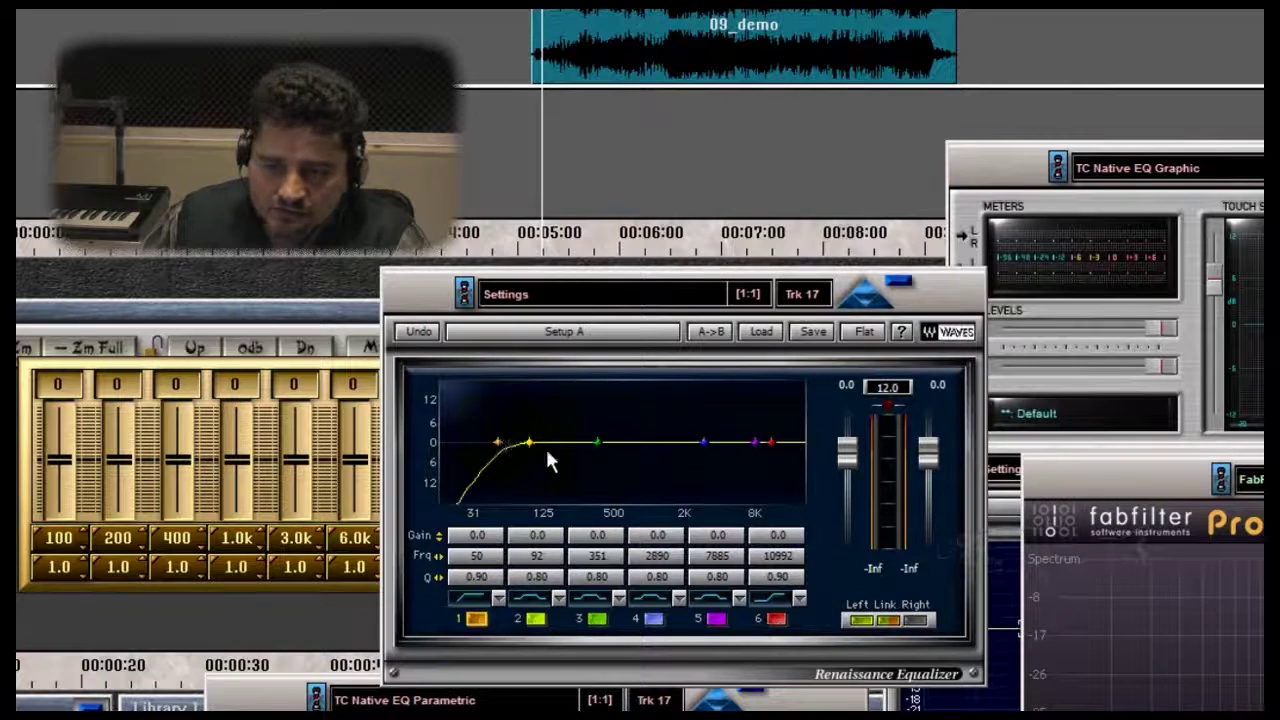
{"action": "left_click", "coordinate": [772, 598]}
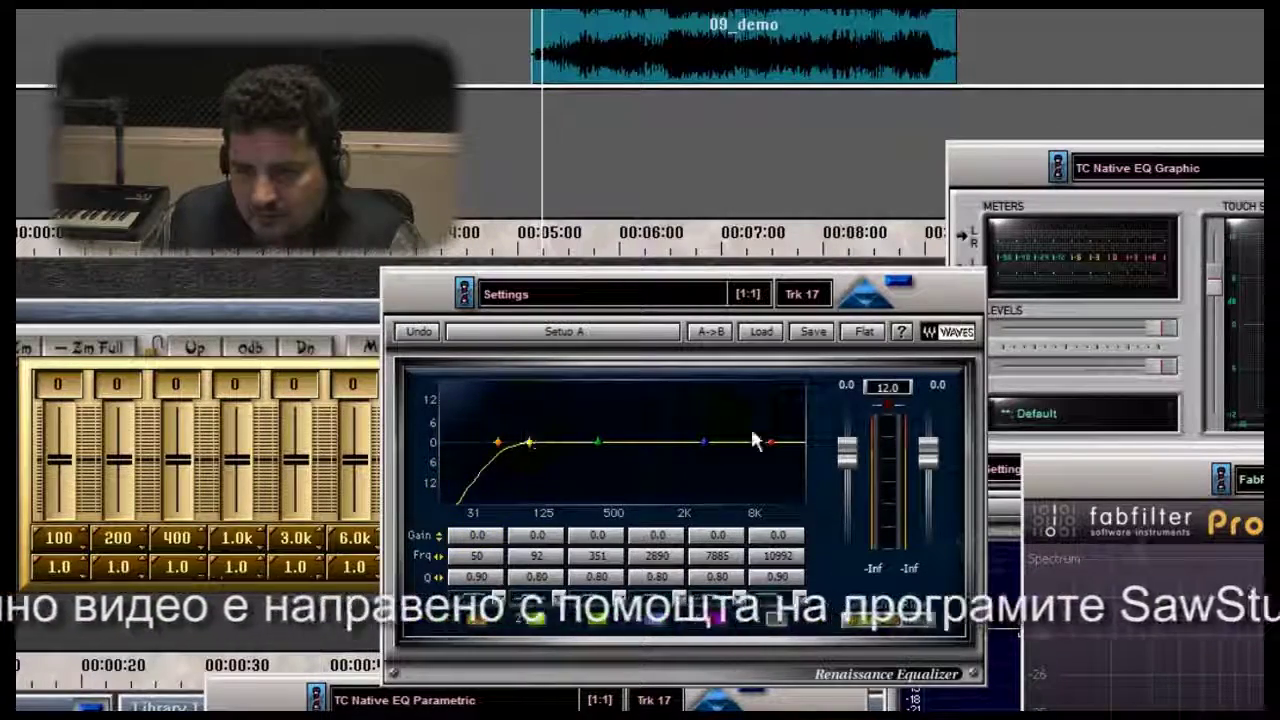
Step: Set the Renaissance Equalizer's band 1 cutoff to 101 Hz with a Q of 0.78
{"action": "left_click_drag", "start_coordinate": [532, 442], "coordinate": [474, 500]}
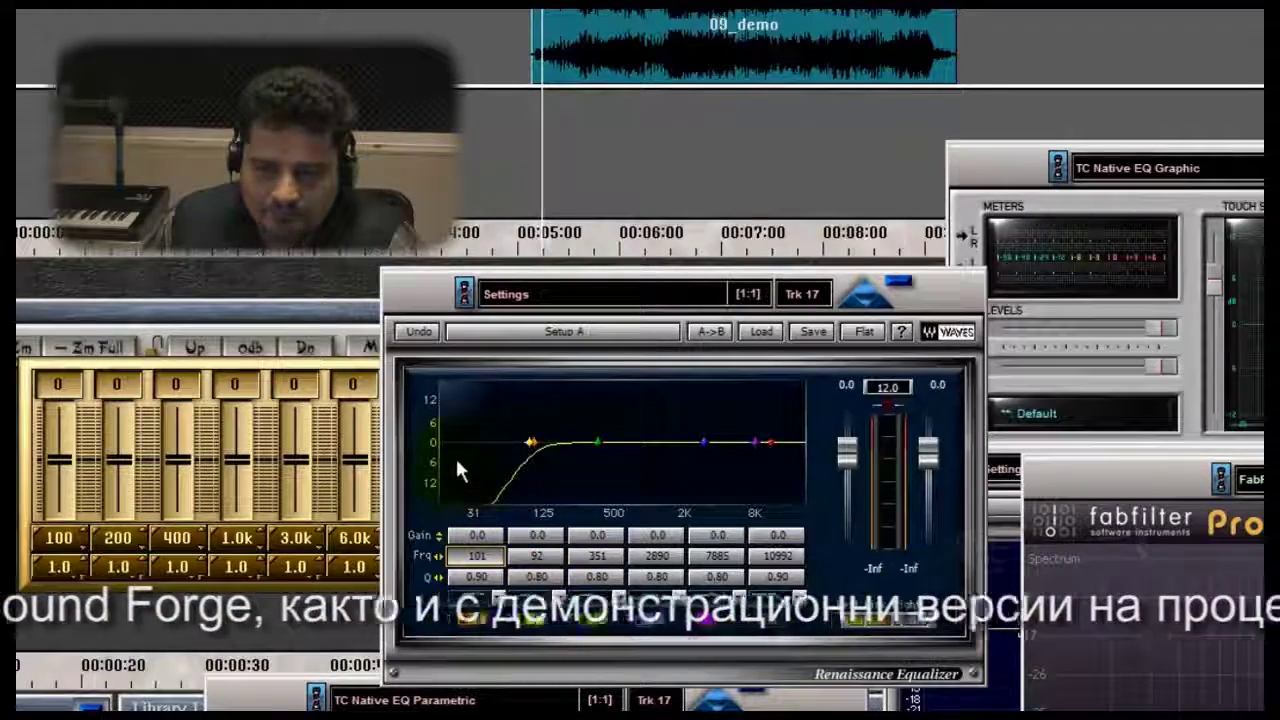
{"action": "left_click_drag", "start_coordinate": [476, 577], "coordinate": [476, 592]}
Step: Play 09_demo while sweeping band 1's cutoff up to 582 Hz and back down to 72 Hz, with Q at 0.87
{"action": "left_click", "coordinate": [533, 27]}
{"action": "left_click", "coordinate": [550, 22]}
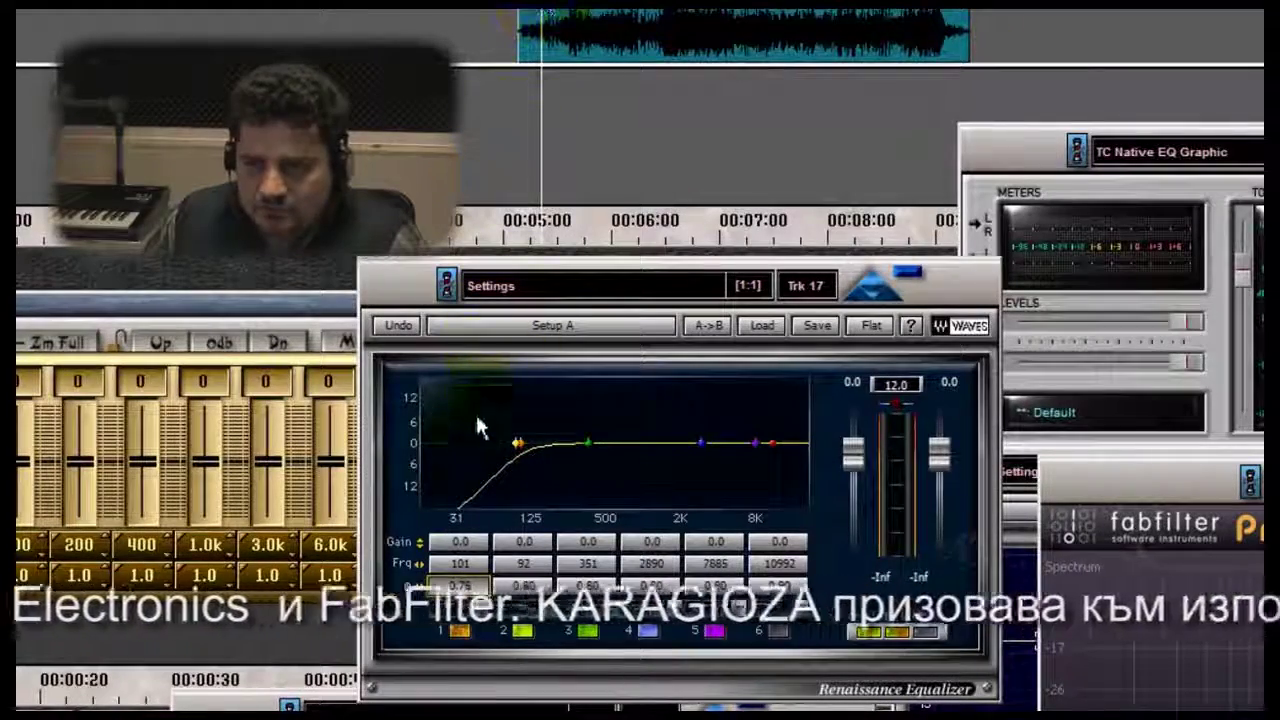
{"action": "left_click_drag", "start_coordinate": [460, 563], "coordinate": [630, 543]}
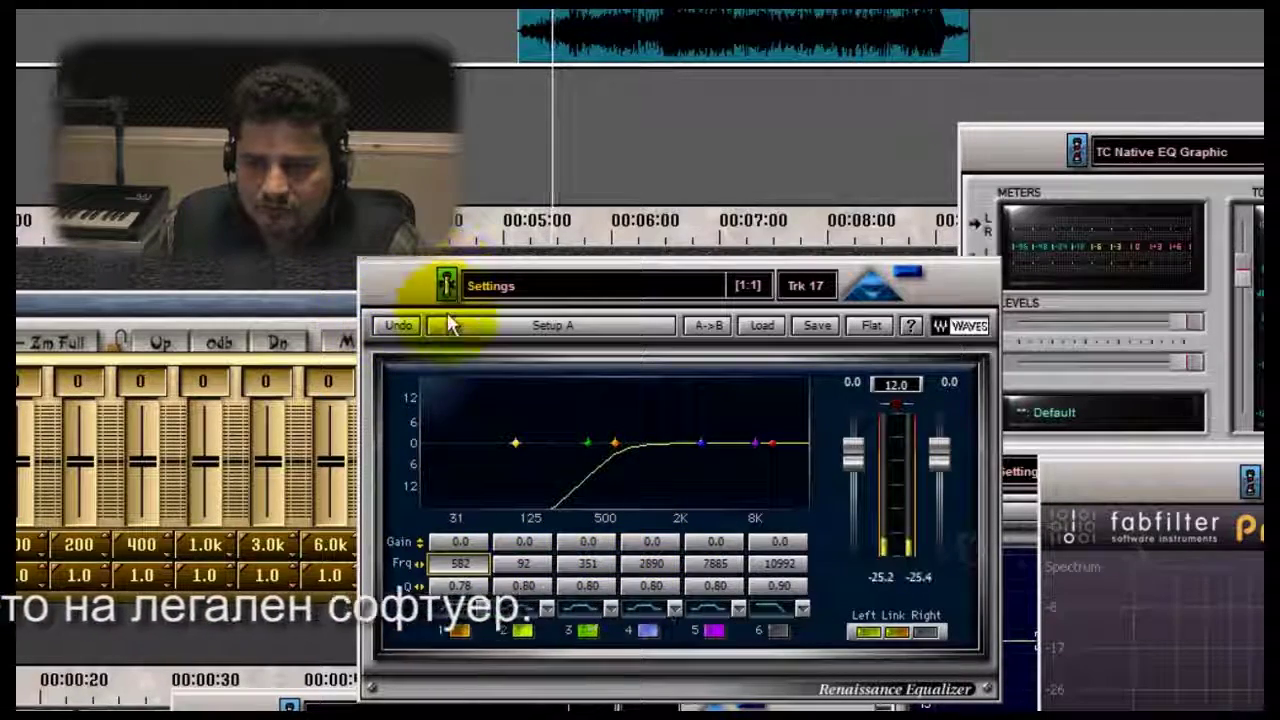
{"action": "left_click_drag", "start_coordinate": [460, 588], "coordinate": [166, 580]}
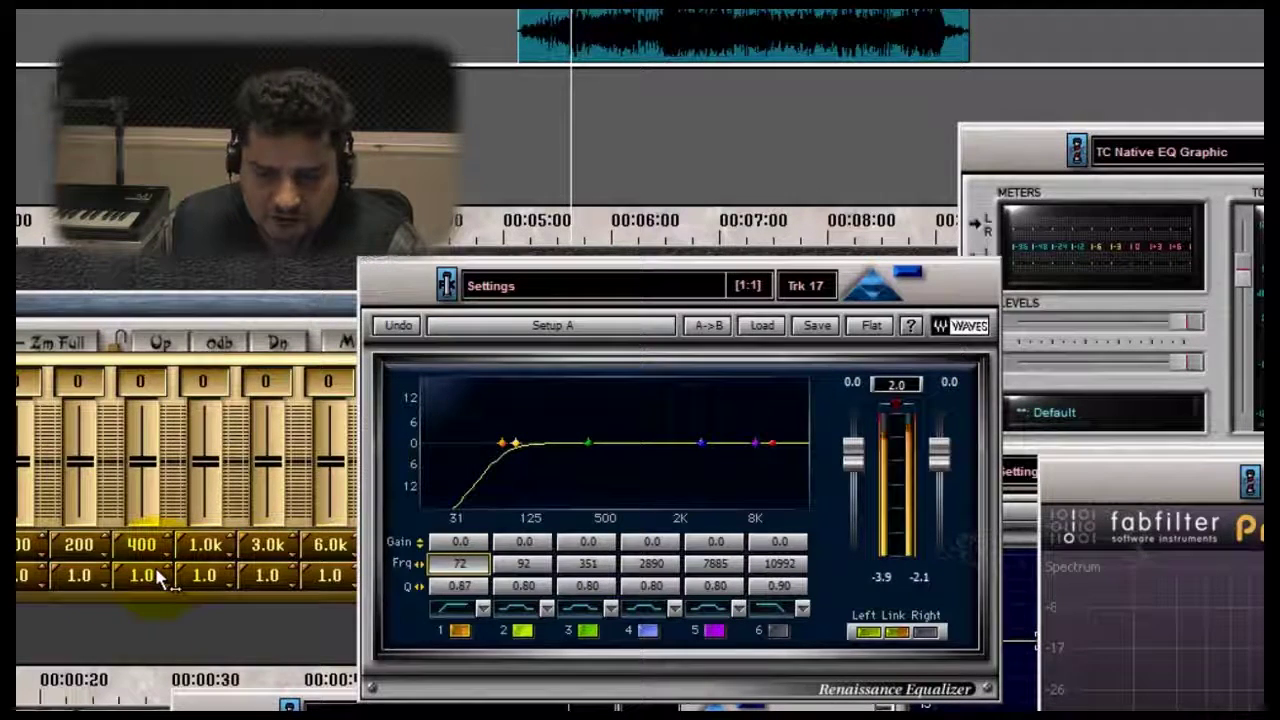
Step: Switch off band 1, audition band 6's low-pass filter with its frequency set to 5657 Hz, and switch band 6 off
{"action": "left_click", "coordinate": [458, 630]}
{"action": "left_click", "coordinate": [772, 632]}
{"action": "left_click_drag", "start_coordinate": [778, 574], "coordinate": [782, 662]}
{"action": "left_click", "coordinate": [778, 632]}
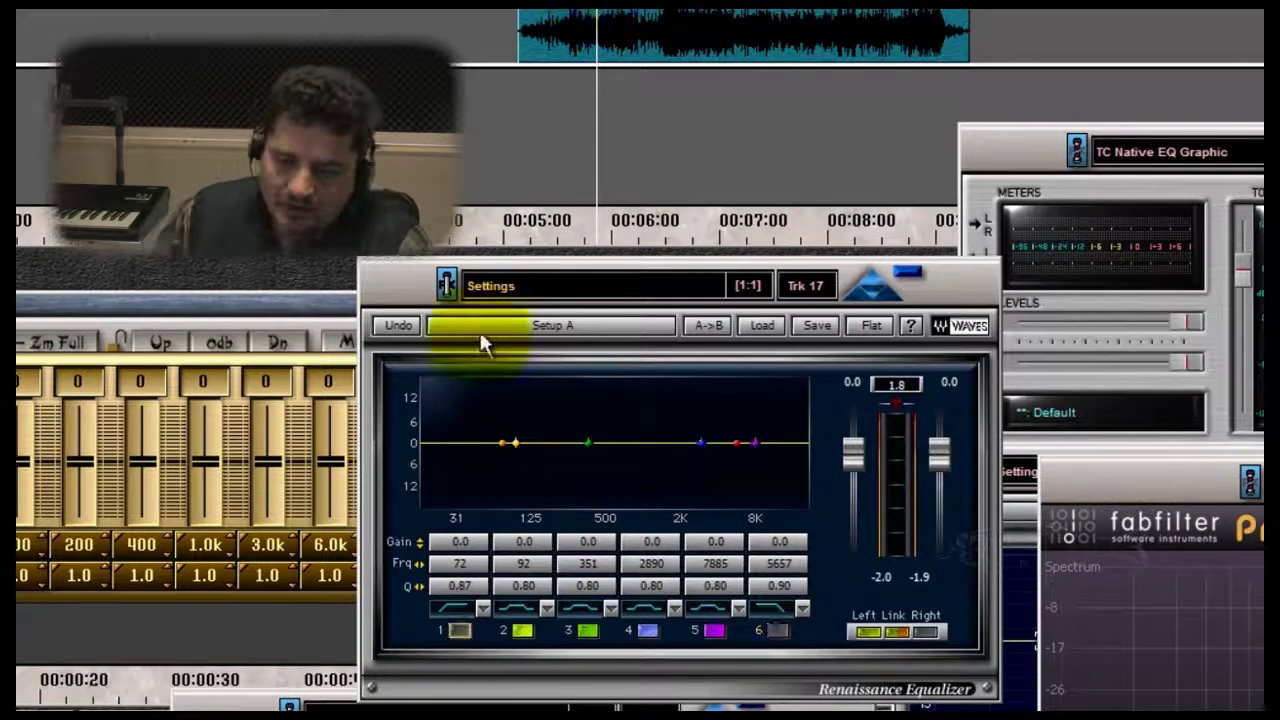
Step: Toggle band 6 on and off to show its low-pass curve, and re-enable band 1
{"action": "left_click", "coordinate": [777, 630]}
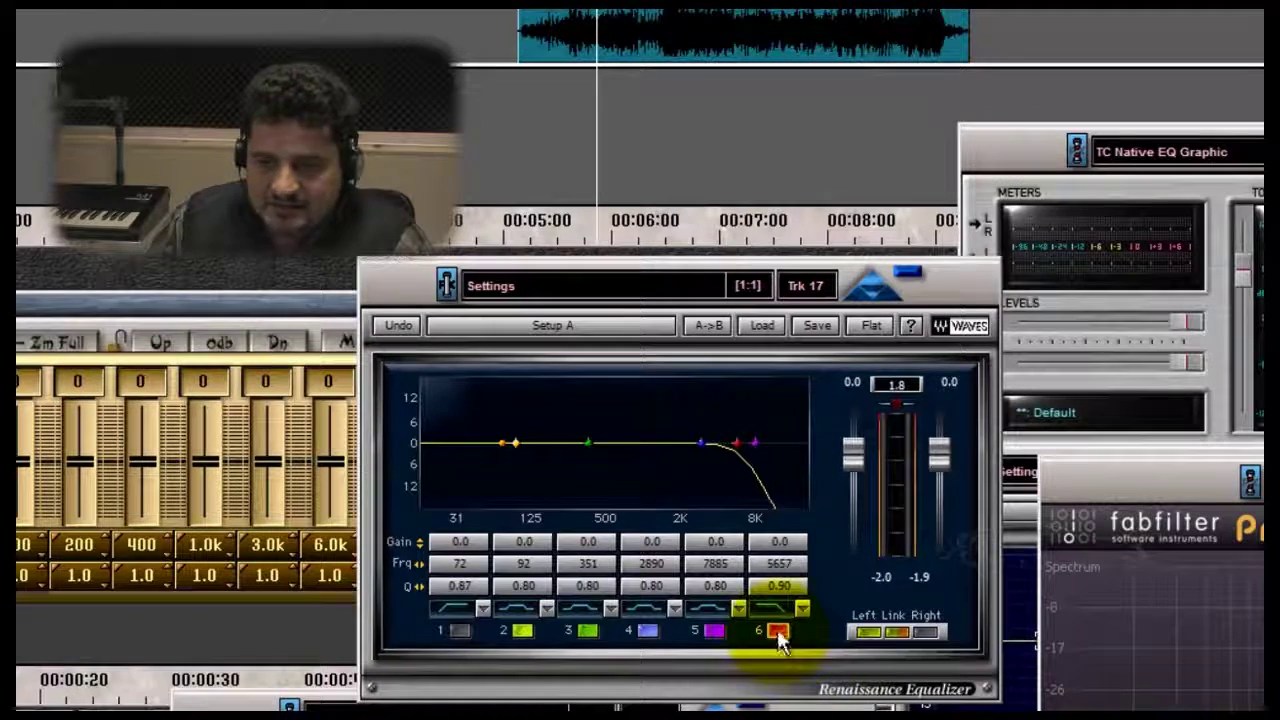
{"action": "left_click", "coordinate": [777, 630]}
{"action": "left_click", "coordinate": [457, 632]}
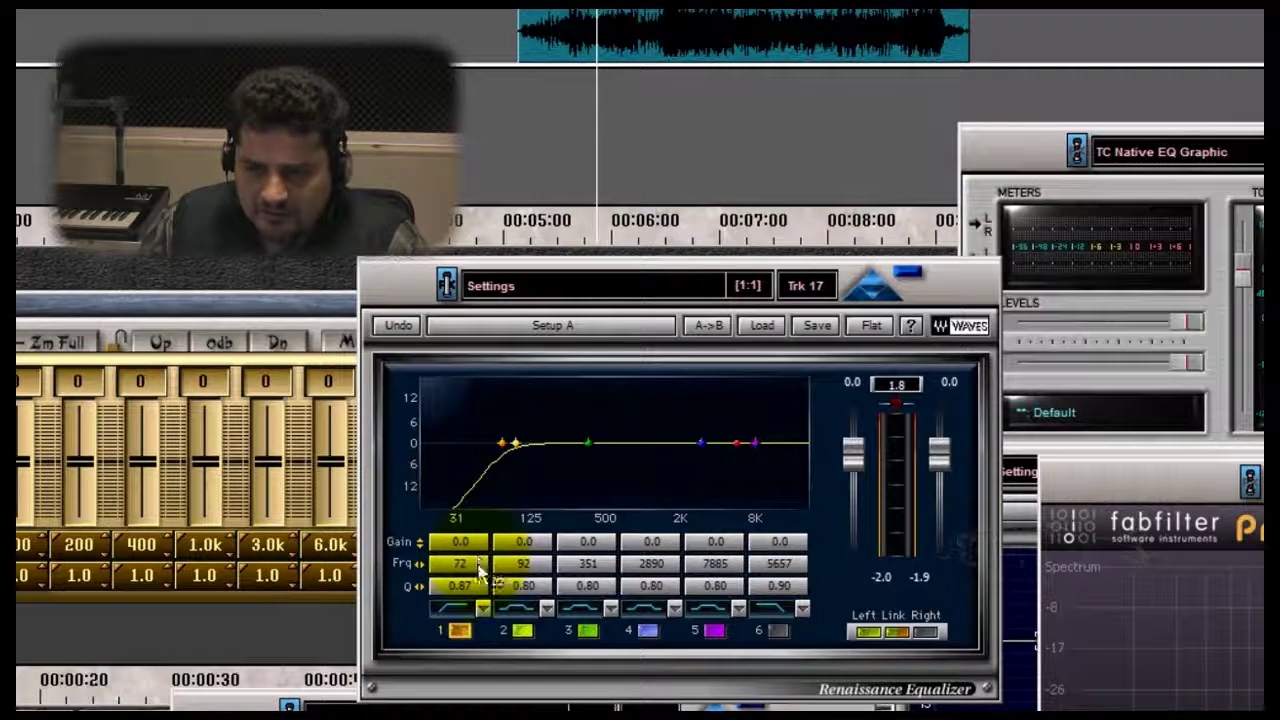
Step: Raise band 1's cutoff to 151 Hz and set its Q to 0.79
{"action": "left_click_drag", "start_coordinate": [460, 575], "coordinate": [565, 571]}
{"action": "left_click_drag", "start_coordinate": [457, 586], "coordinate": [443, 610]}
{"action": "left_click_drag", "start_coordinate": [460, 566], "coordinate": [432, 594]}
{"action": "left_click", "coordinate": [545, 447]}
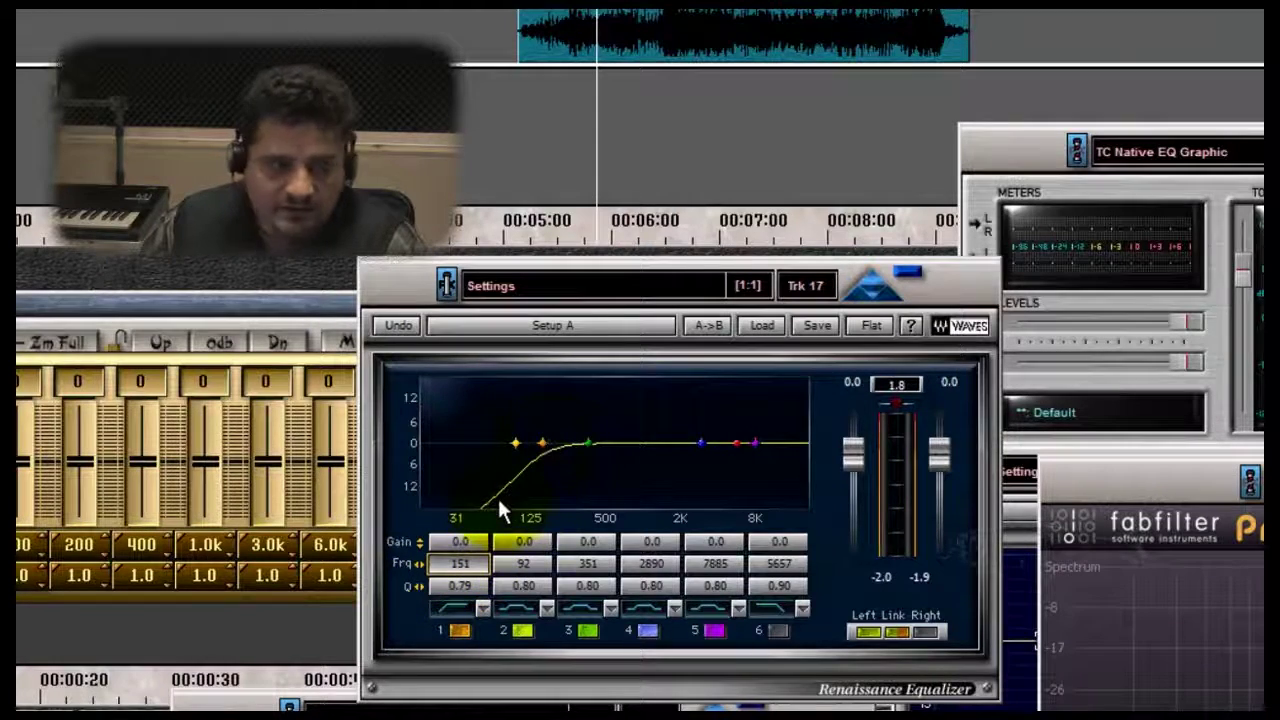
Step: Lower band 1's Q to 0.71 for a gentler slope and shift its cutoff to 157 Hz
{"action": "left_click", "coordinate": [463, 563]}
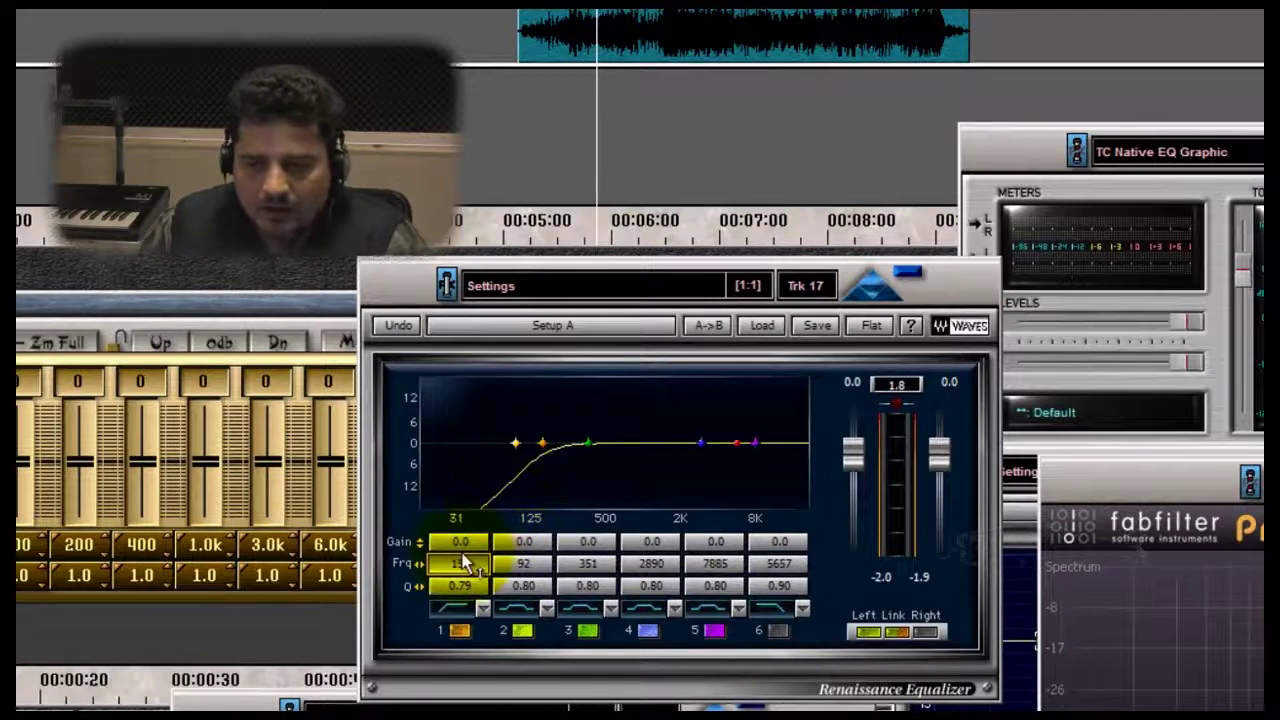
{"action": "mouse_move", "coordinate": [465, 597]}
{"action": "left_mouse_down"}
{"action": "mouse_move", "coordinate": [372, 592]}
{"action": "mouse_move", "coordinate": [570, 592]}
{"action": "mouse_move", "coordinate": [445, 610]}
{"action": "mouse_move", "coordinate": [423, 599]}
{"action": "mouse_move", "coordinate": [530, 600]}
{"action": "mouse_move", "coordinate": [540, 575]}
{"action": "mouse_move", "coordinate": [470, 560]}
{"action": "mouse_move", "coordinate": [455, 620]}
{"action": "left_mouse_up"}
{"action": "left_click", "coordinate": [712, 633]}
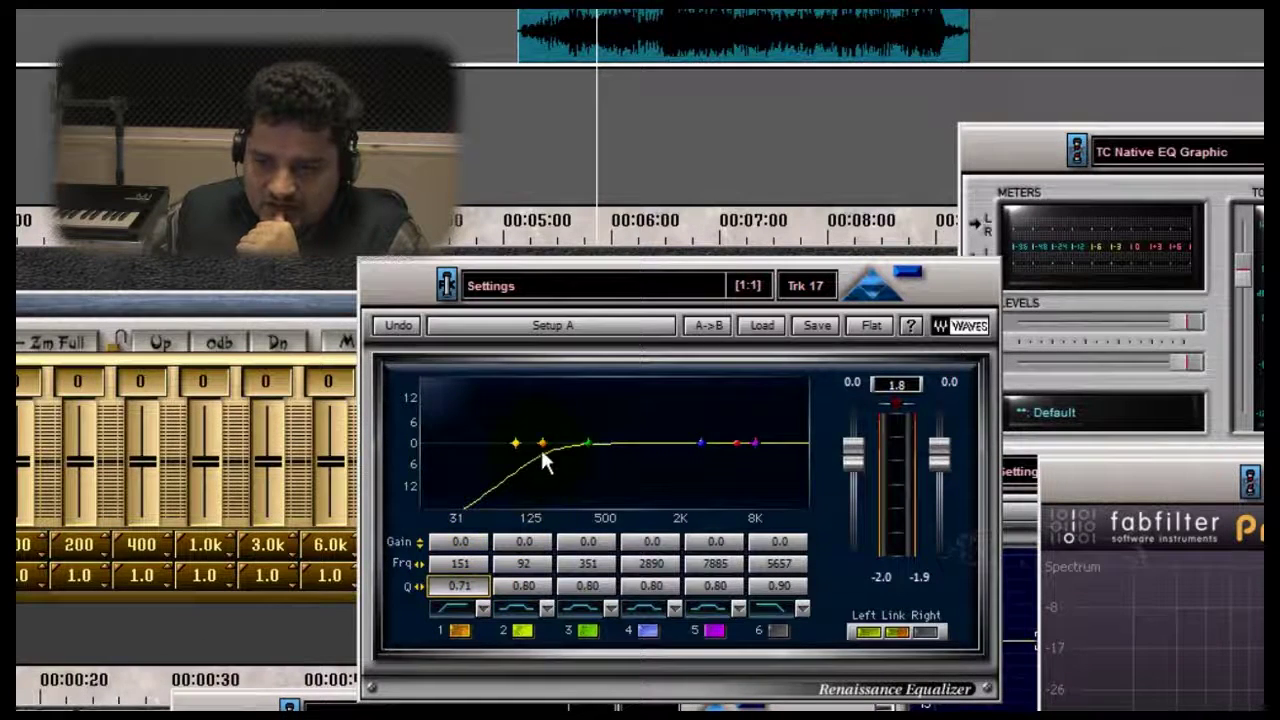
{"action": "mouse_move", "coordinate": [541, 443]}
{"action": "left_mouse_down"}
{"action": "mouse_move", "coordinate": [569, 440]}
{"action": "mouse_move", "coordinate": [549, 440]}
{"action": "left_mouse_up"}
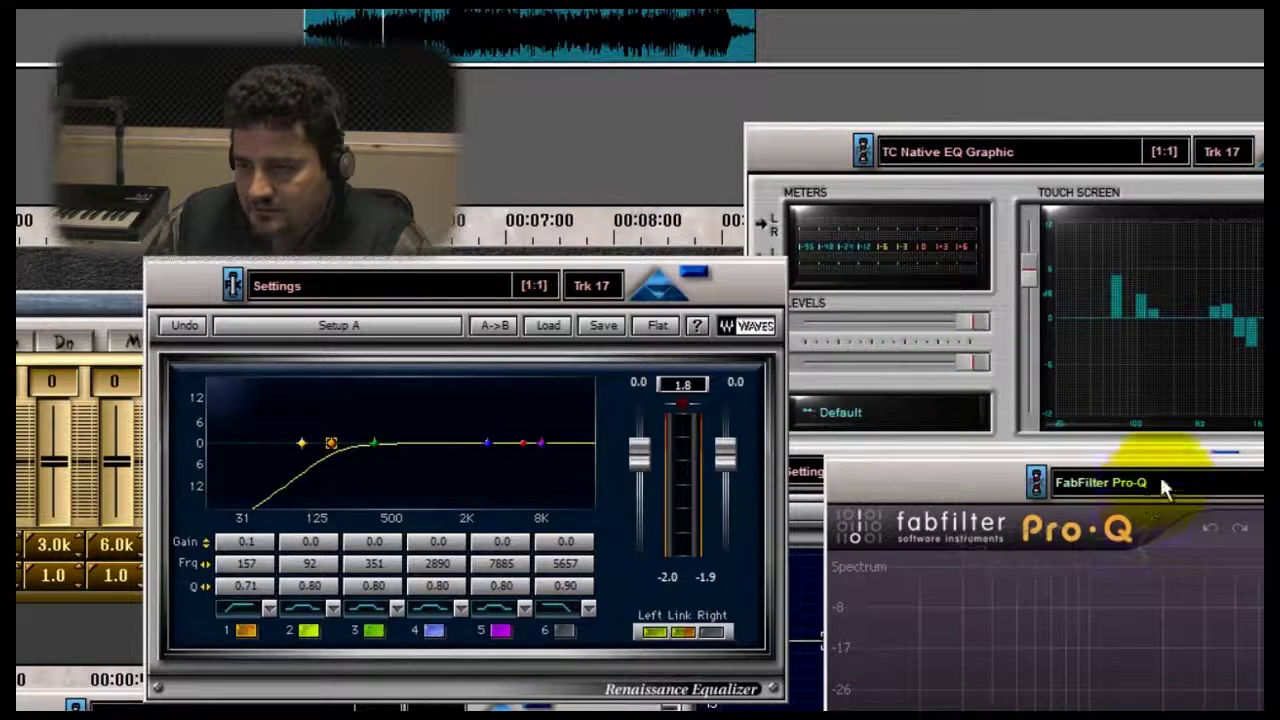
Step: Bring the FabFilter Pro-Q window into full view and add a high shelf at 2783.6 Hz with +9.48 dB gain
{"action": "left_click_drag", "start_coordinate": [1163, 487], "coordinate": [588, 157]}
{"action": "left_click_drag", "start_coordinate": [968, 404], "coordinate": [864, 284]}
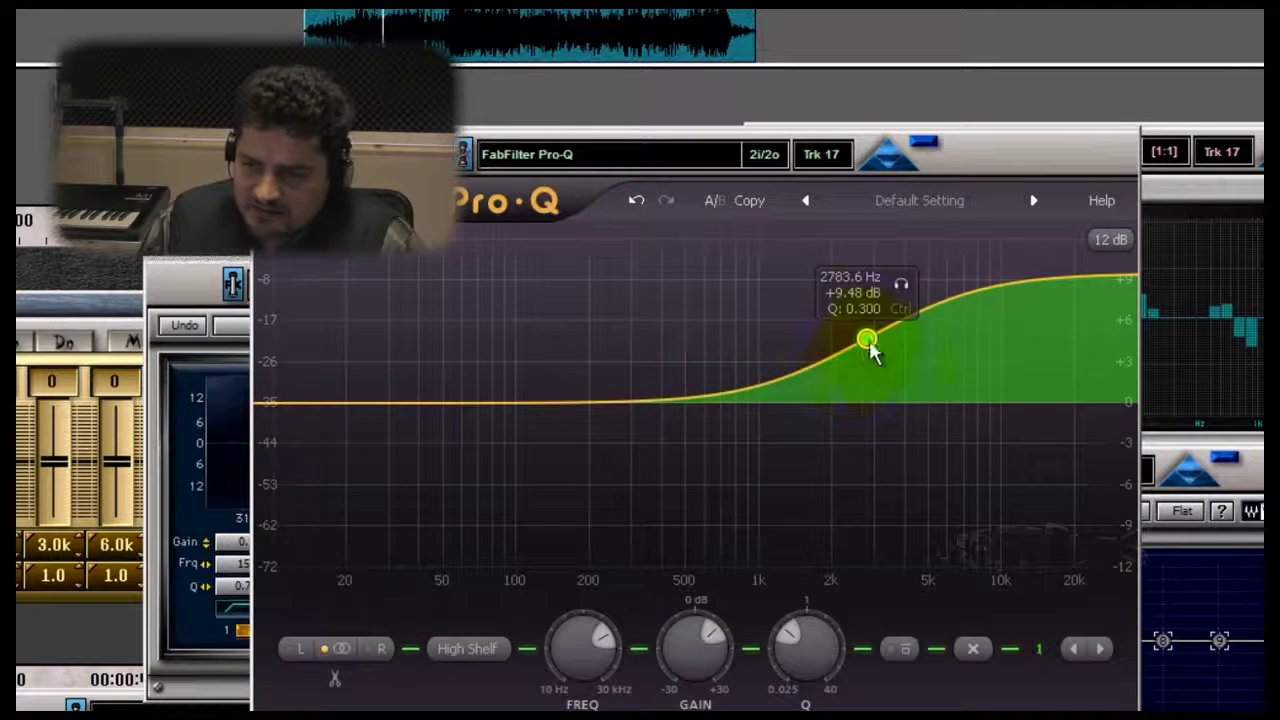
{"action": "left_click_drag", "start_coordinate": [417, 403], "coordinate": [417, 318]}
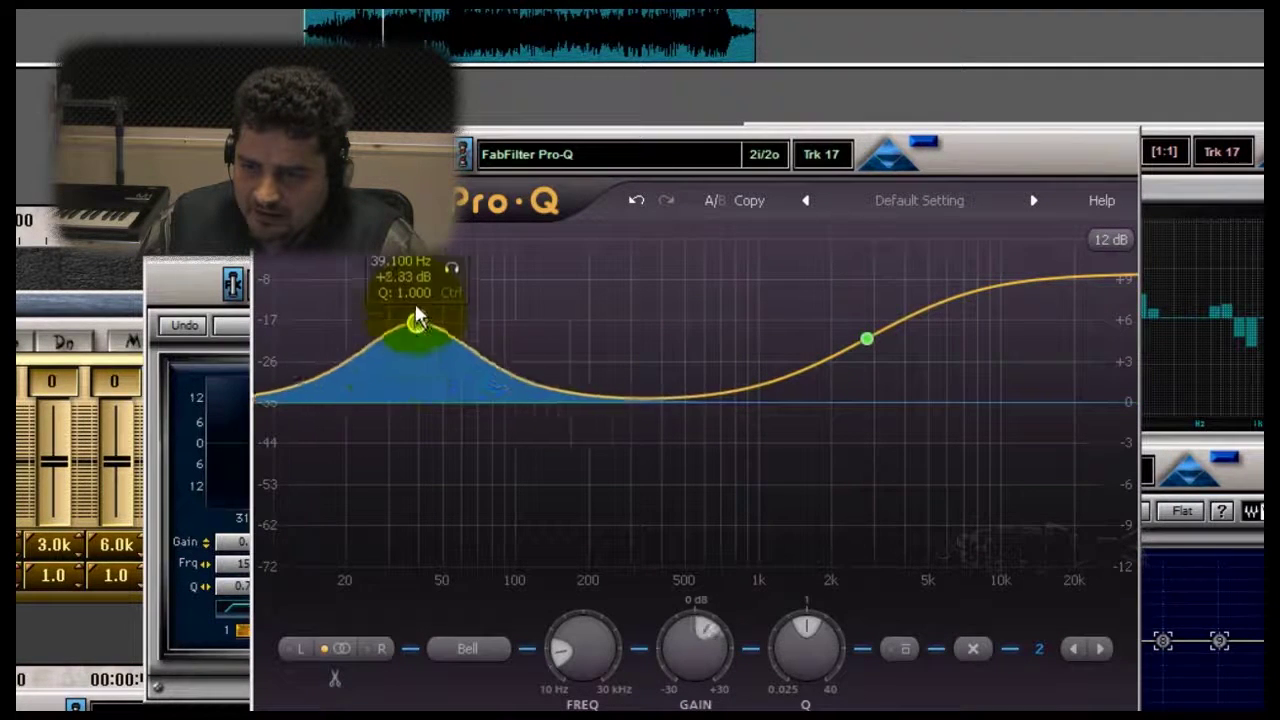
{"action": "right_click", "coordinate": [418, 293]}
{"action": "left_click", "coordinate": [454, 397]}
Step: Add a low shelf at about 90.5 Hz with -7.96 dB gain and move the high shelf to 5223.1 Hz at +8.49 dB
{"action": "left_click_drag", "start_coordinate": [329, 404], "coordinate": [491, 277]}
{"action": "left_click_drag", "start_coordinate": [490, 345], "coordinate": [503, 576]}
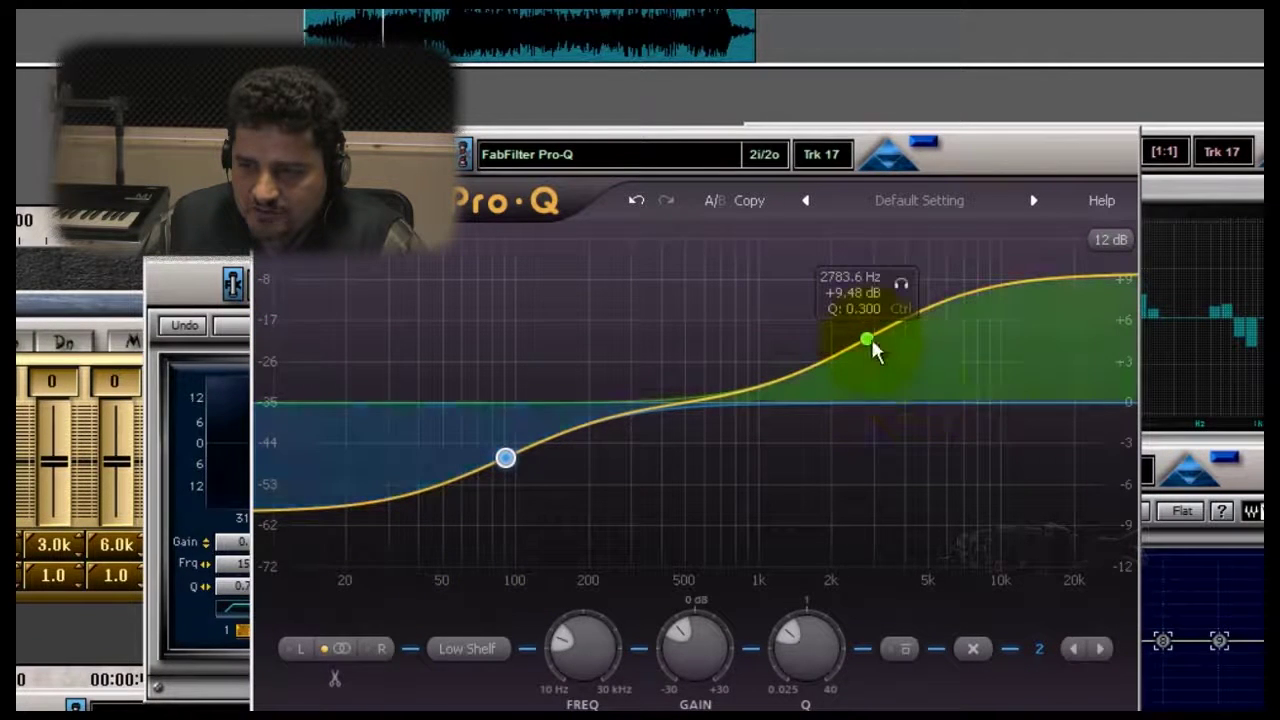
{"action": "left_click_drag", "start_coordinate": [866, 345], "coordinate": [921, 345]}
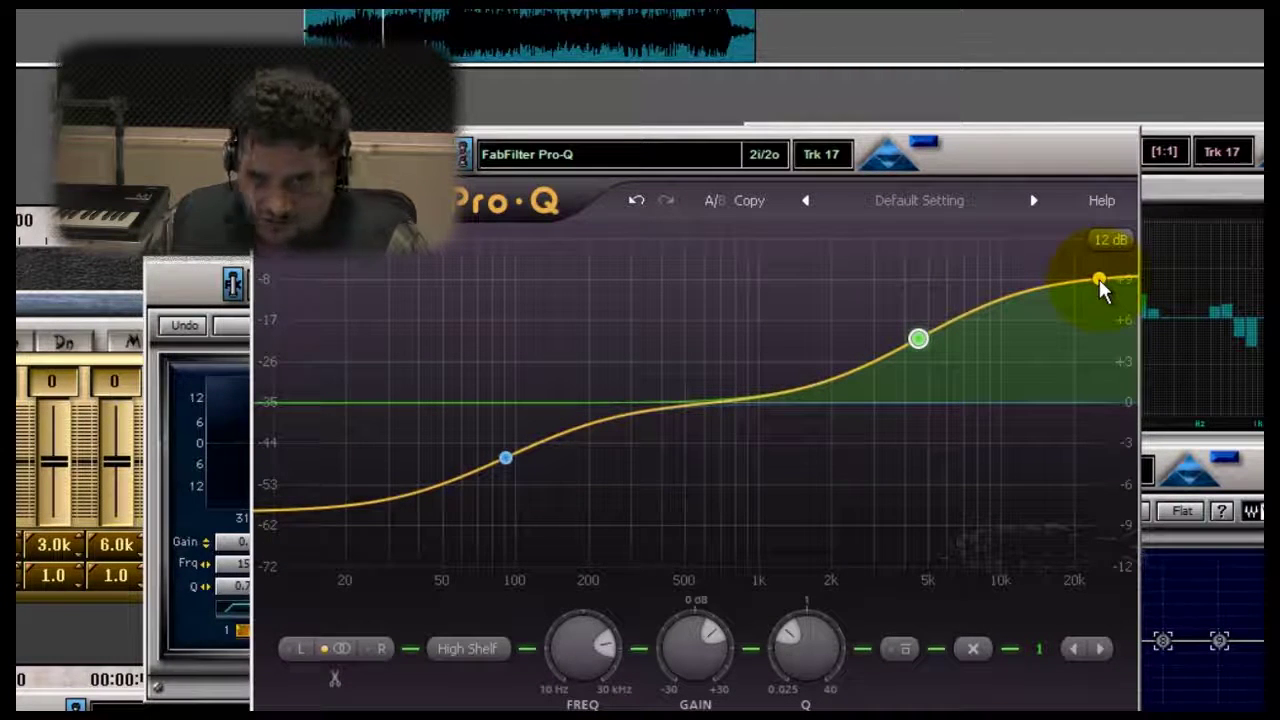
{"action": "mouse_move", "coordinate": [917, 340]}
{"action": "left_mouse_down"}
{"action": "mouse_move", "coordinate": [890, 342]}
{"action": "mouse_move", "coordinate": [895, 330]}
{"action": "mouse_move", "coordinate": [914, 606]}
{"action": "mouse_move", "coordinate": [913, 364]}
{"action": "mouse_move", "coordinate": [926, 609]}
{"action": "mouse_move", "coordinate": [930, 352]}
{"action": "left_mouse_up"}
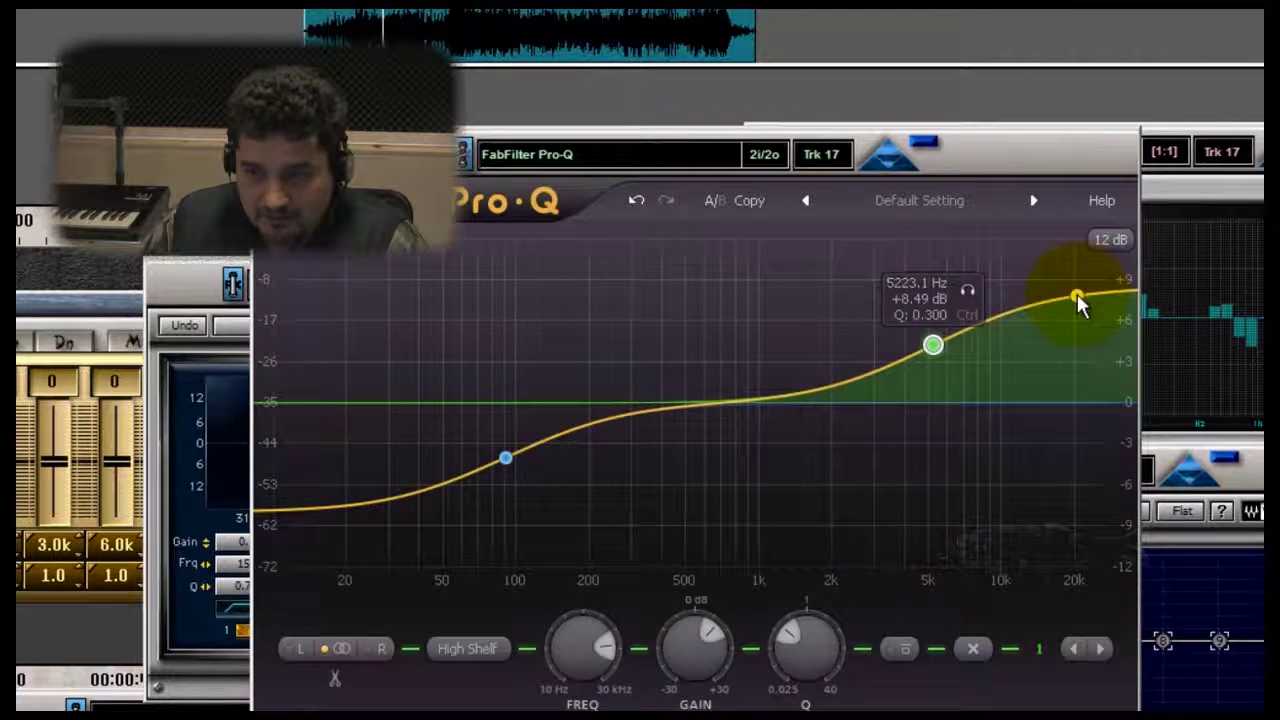
Step: Nudge Pro-Q's high shelf to 5536.4 Hz and place the window beside the Renaissance Equalizer so both curves can be compared
{"action": "left_click_drag", "start_coordinate": [688, 152], "coordinate": [1122, 384]}
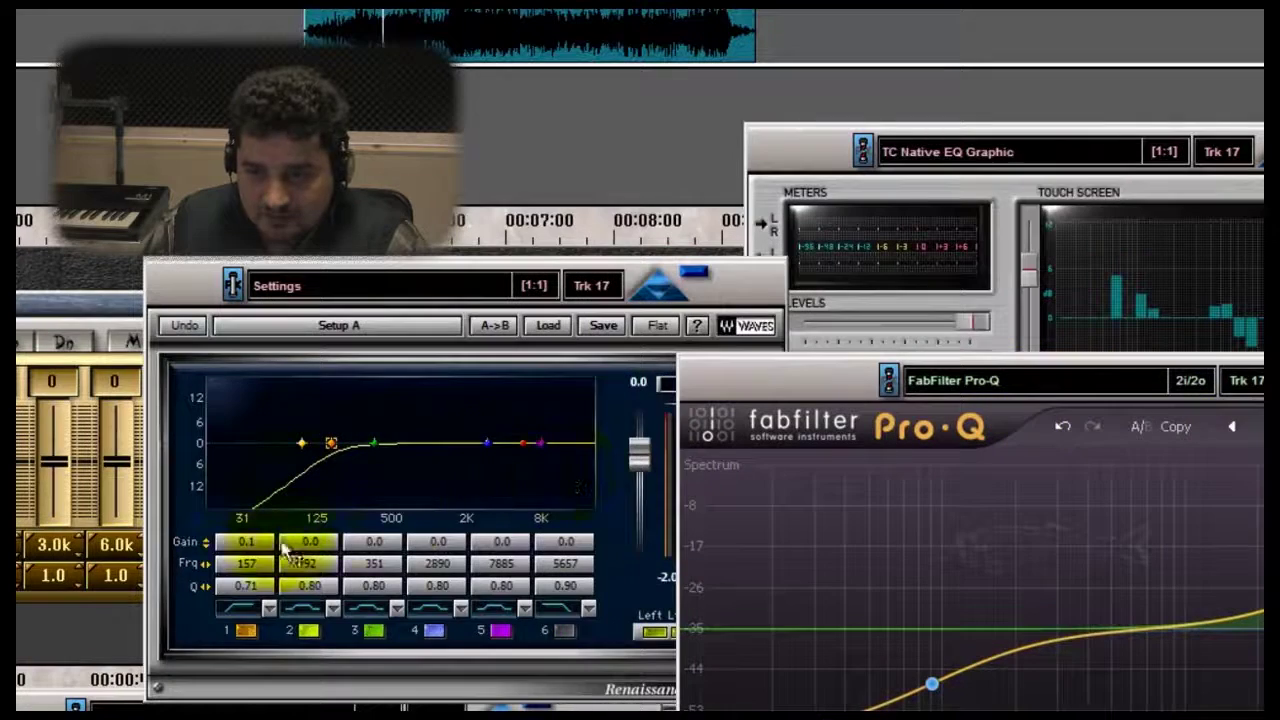
{"action": "left_click", "coordinate": [1000, 335]}
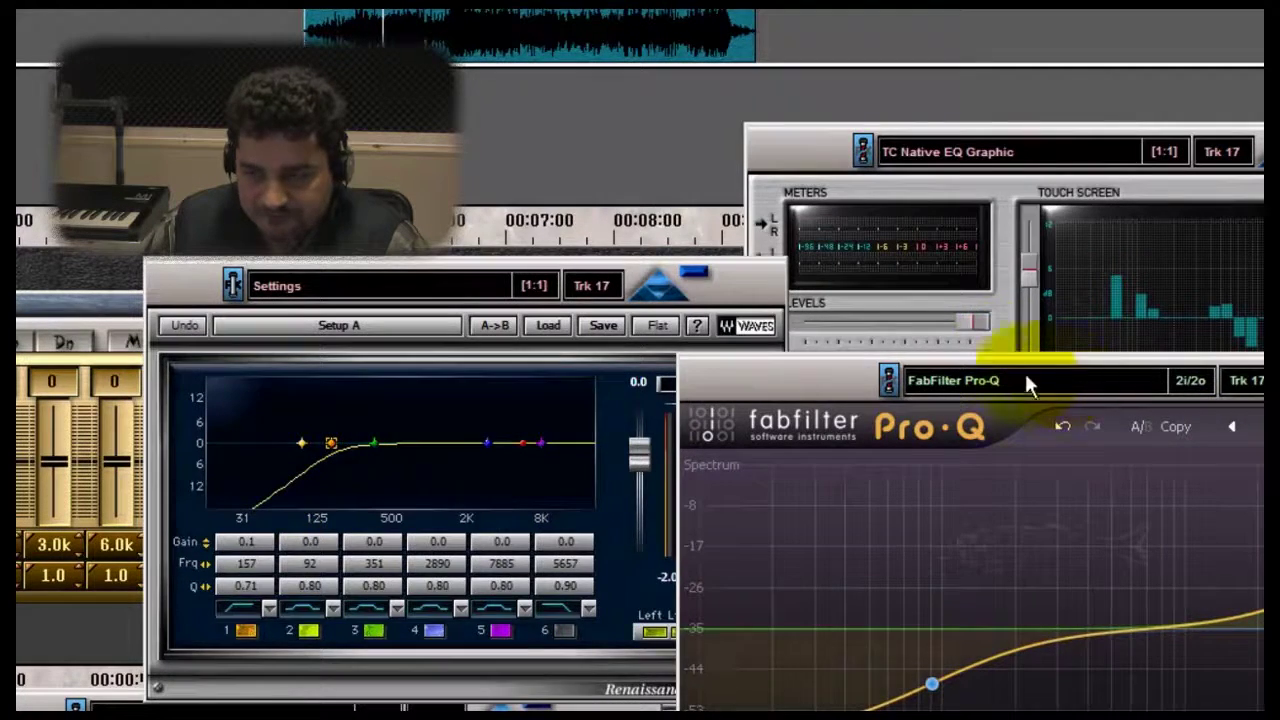
{"action": "left_click_drag", "start_coordinate": [1030, 385], "coordinate": [558, 166]}
{"action": "left_click", "coordinate": [890, 352]}
{"action": "mouse_move", "coordinate": [888, 354]}
{"action": "left_mouse_down"}
{"action": "mouse_move", "coordinate": [833, 354]}
{"action": "mouse_move", "coordinate": [893, 352]}
{"action": "left_mouse_up"}
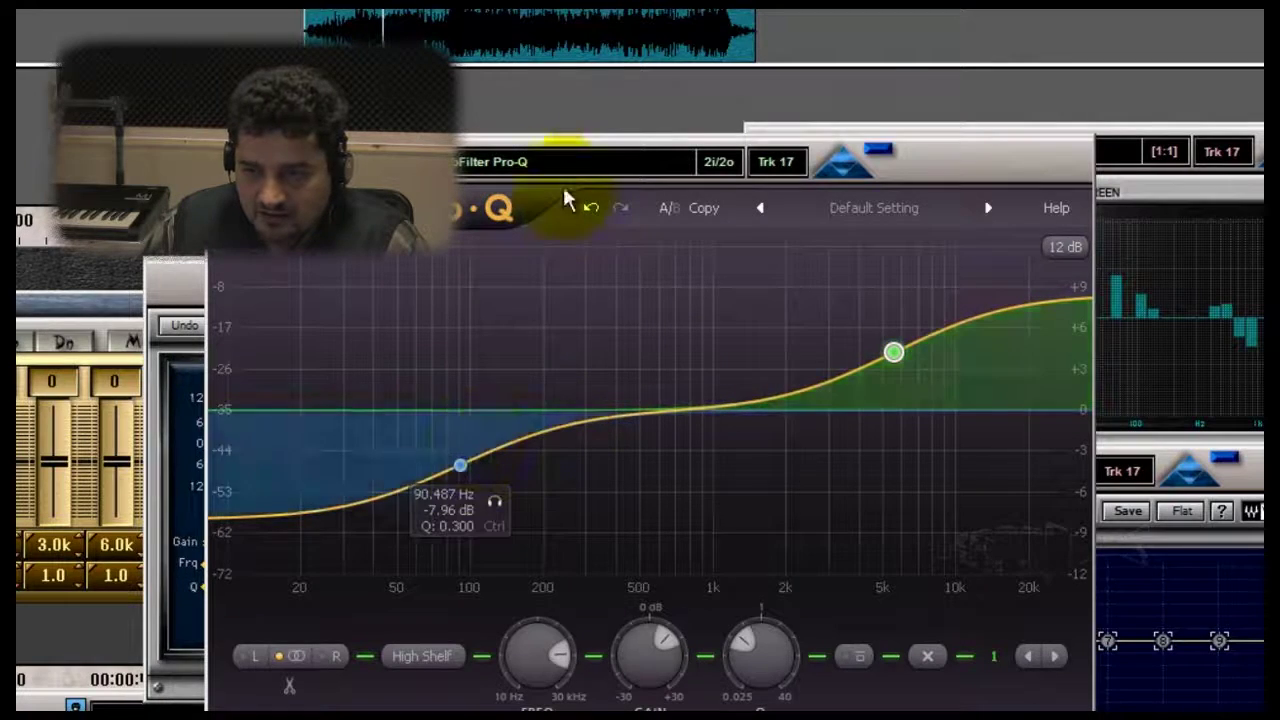
{"action": "left_click_drag", "start_coordinate": [590, 170], "coordinate": [910, 277]}
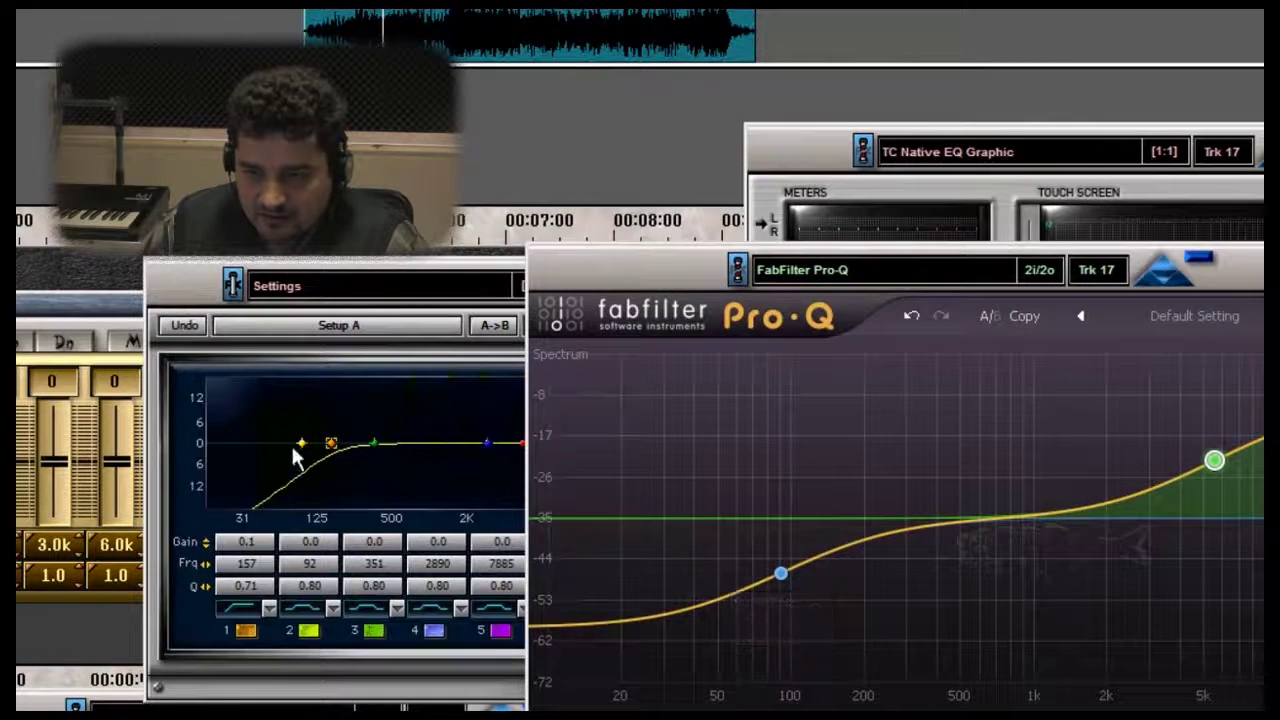
Step: Set the Renaissance Equalizer's band 1 to 78 Hz with a Q of 1.20, and band 2 to 53 Hz with 0.1 dB gain
{"action": "mouse_move", "coordinate": [304, 449]}
{"action": "left_mouse_down"}
{"action": "mouse_move", "coordinate": [268, 452]}
{"action": "mouse_move", "coordinate": [293, 447]}
{"action": "left_mouse_up"}
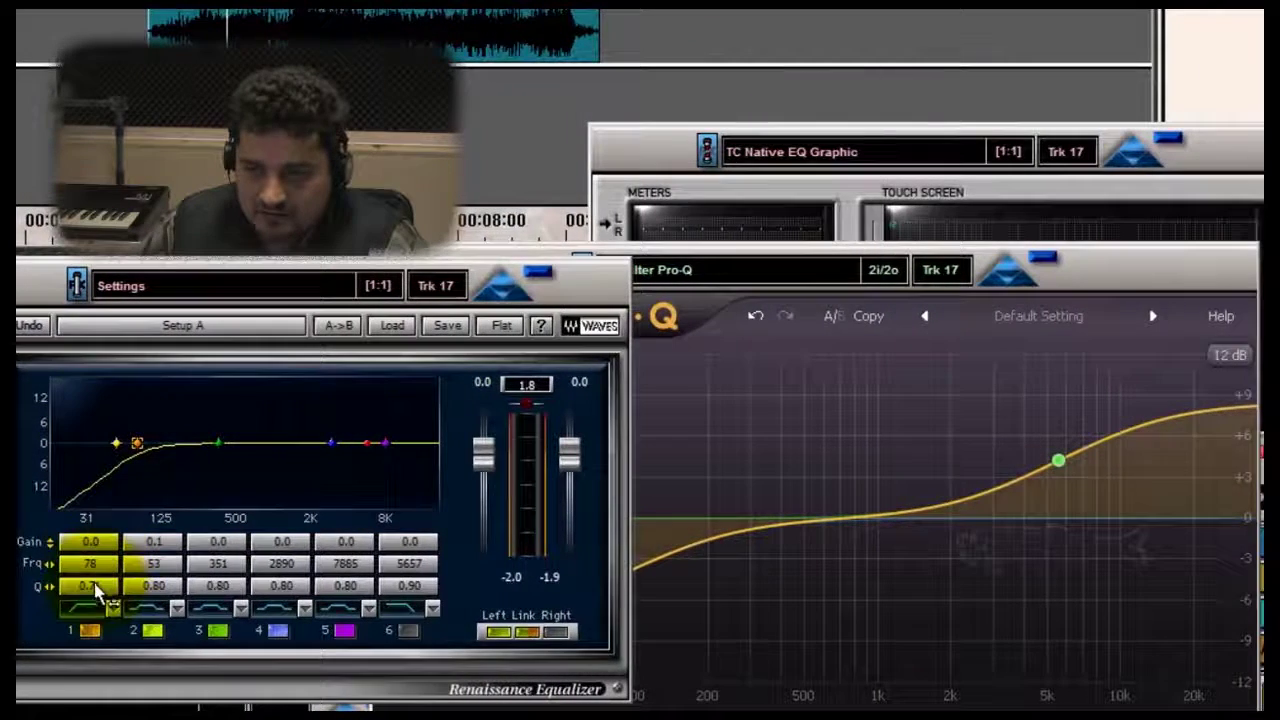
{"action": "left_click_drag", "start_coordinate": [88, 587], "coordinate": [160, 595]}
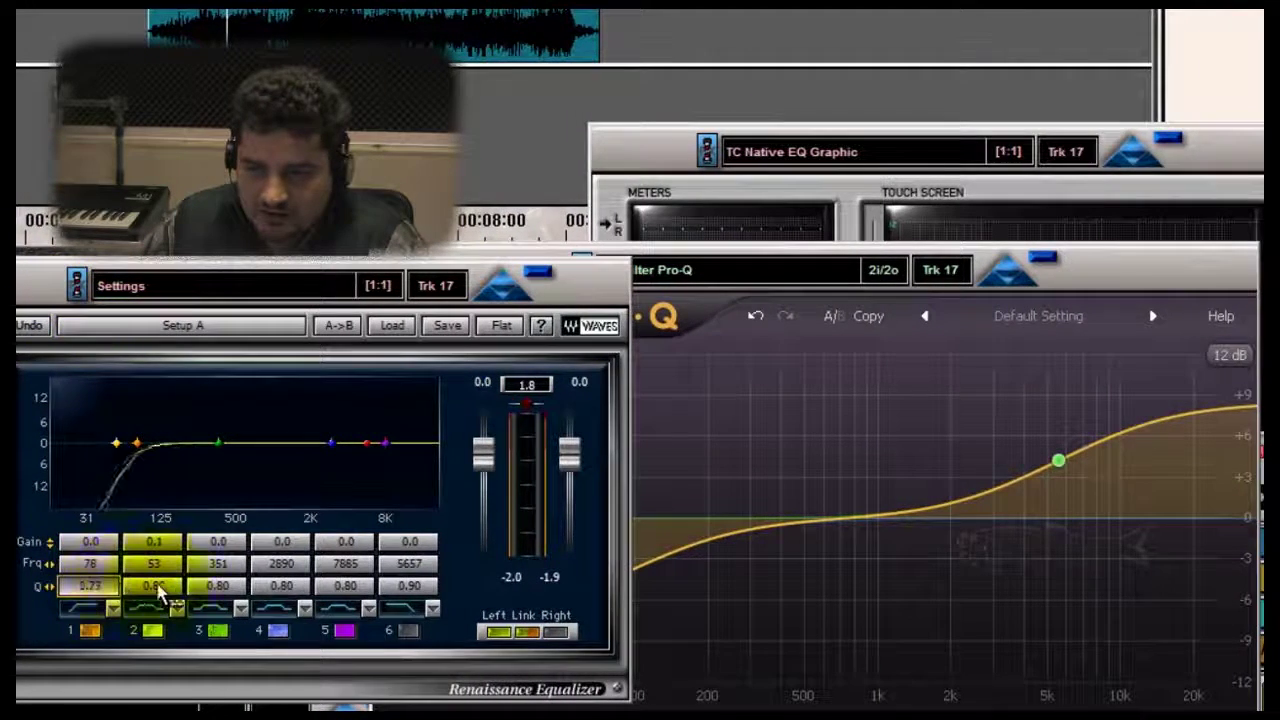
Step: Bring Pro-Q to the front, set its low shelf to 86.366 Hz at -8.40 dB and activate the plug-in
{"action": "left_click", "coordinate": [843, 423]}
{"action": "left_click", "coordinate": [620, 577]}
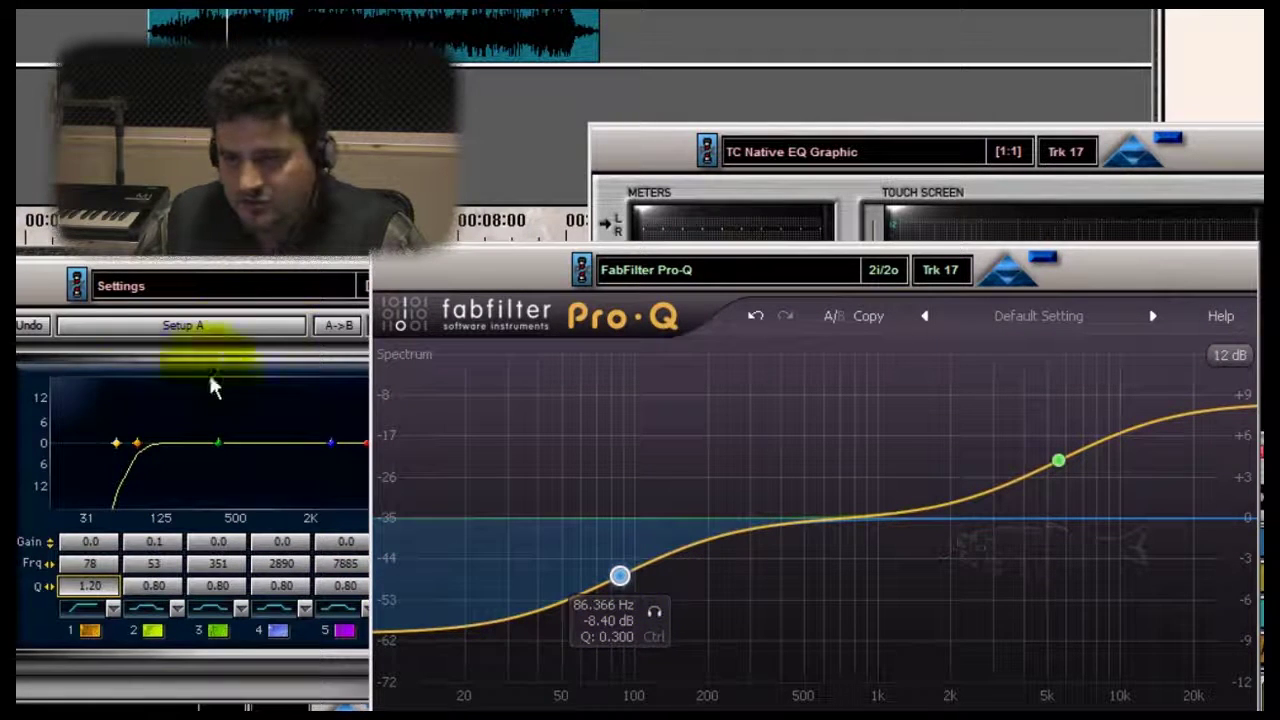
{"action": "left_click", "coordinate": [583, 270]}
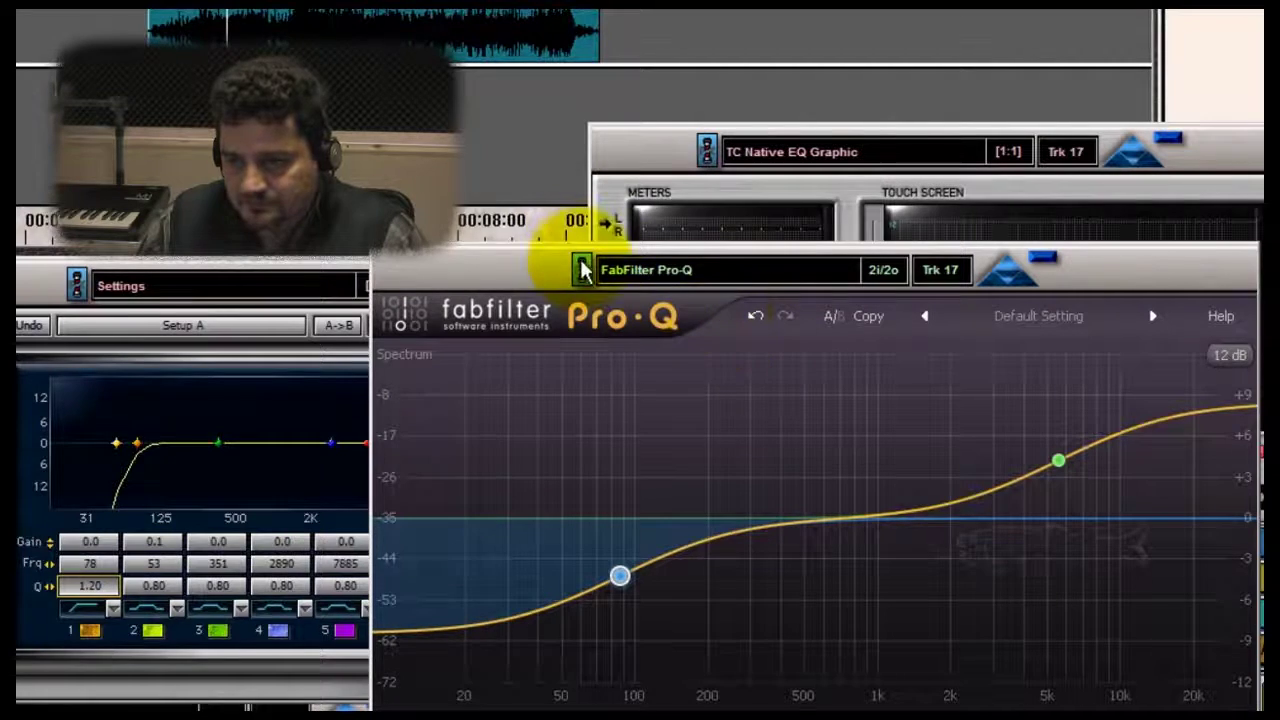
Step: Flatten both shelves during playback, setting the low shelf to 75.975 Hz at +0.31 dB and the high shelf to about 0 dB
{"action": "left_click", "coordinate": [620, 578]}
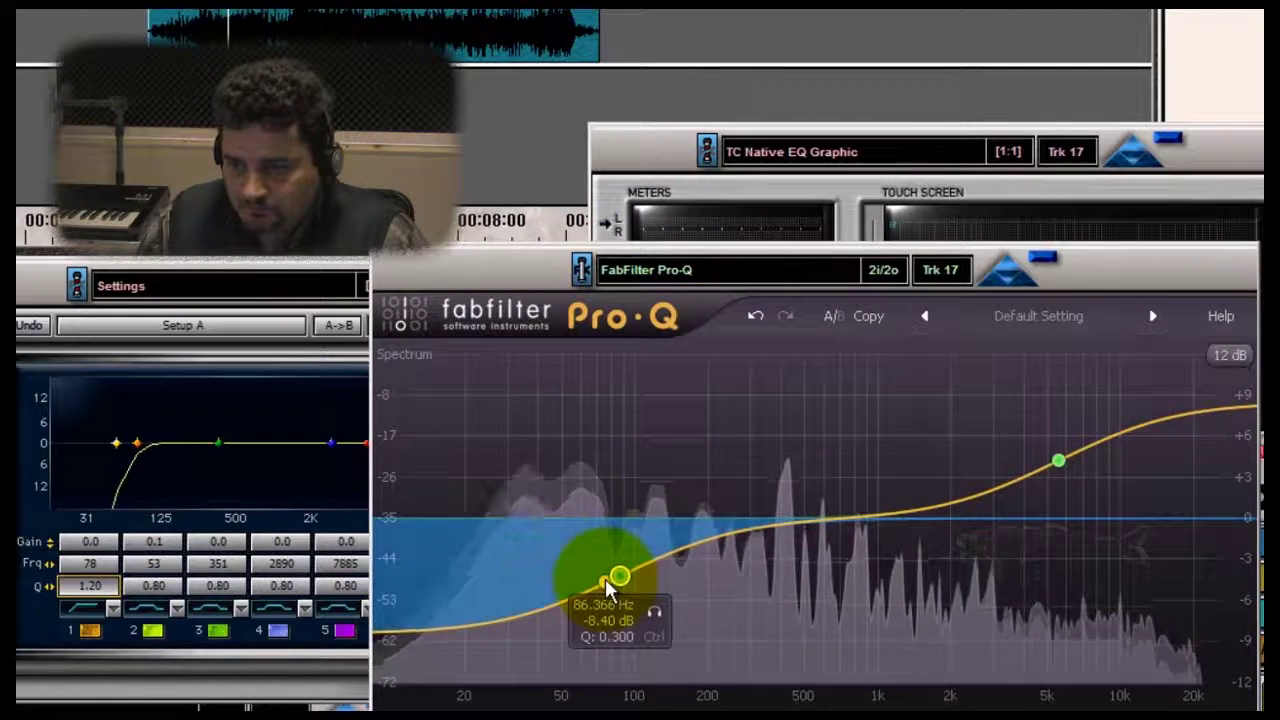
{"action": "left_click_drag", "start_coordinate": [620, 578], "coordinate": [608, 466]}
{"action": "left_click", "coordinate": [1058, 461]}
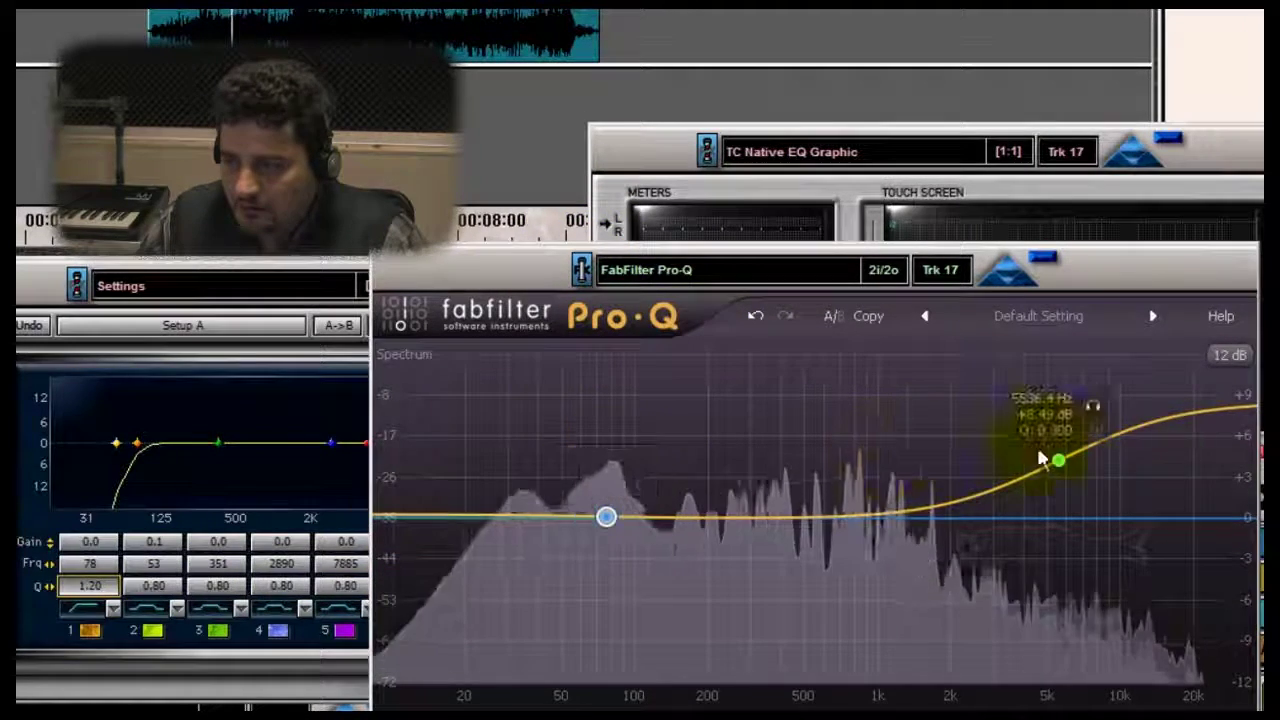
{"action": "left_click_drag", "start_coordinate": [1062, 464], "coordinate": [1019, 574]}
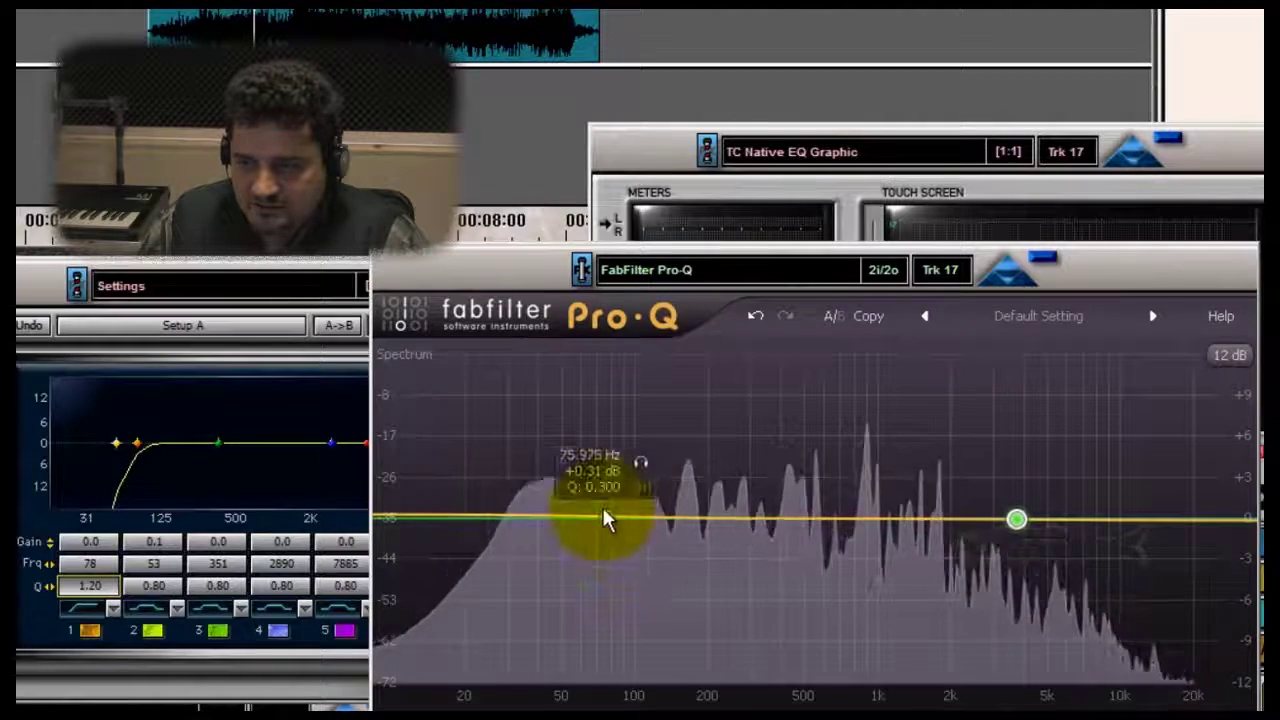
Step: Shift the low shelf to 101.67 Hz, stop playback, and reposition the shelf at 71.674 Hz with -0.13 dB gain
{"action": "left_click_drag", "start_coordinate": [605, 519], "coordinate": [638, 517]}
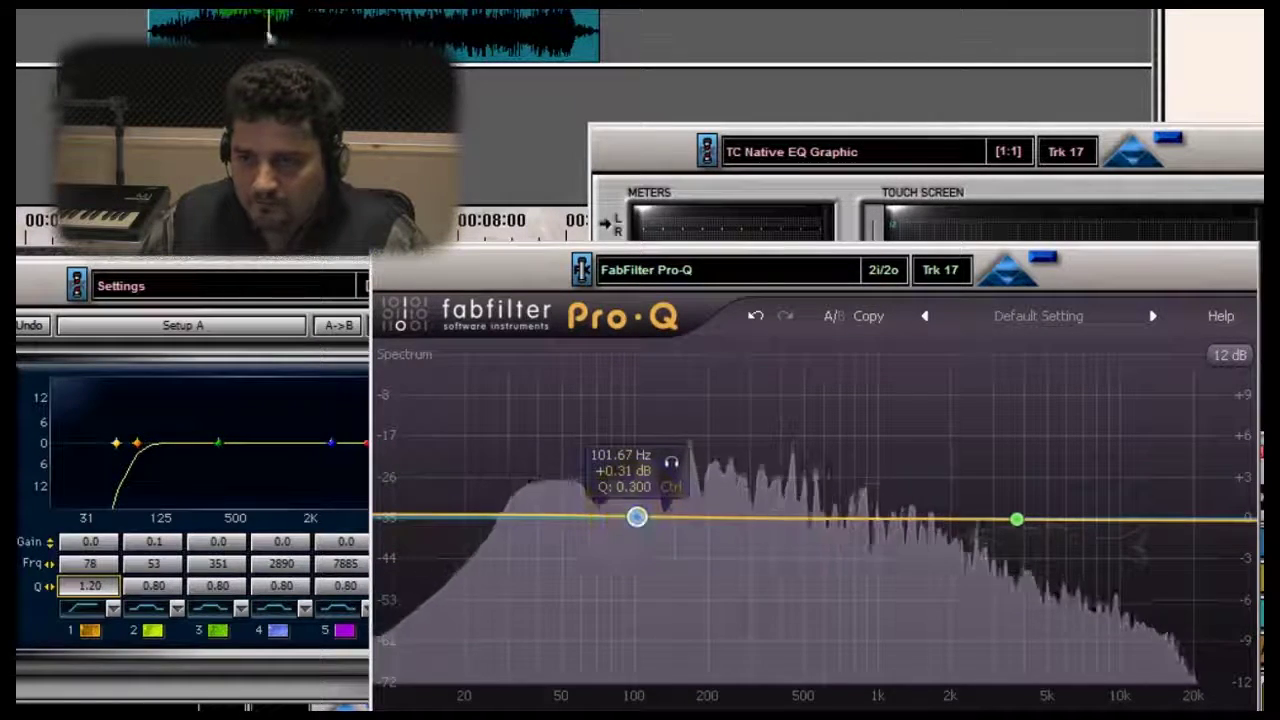
{"action": "key", "text": "space"}
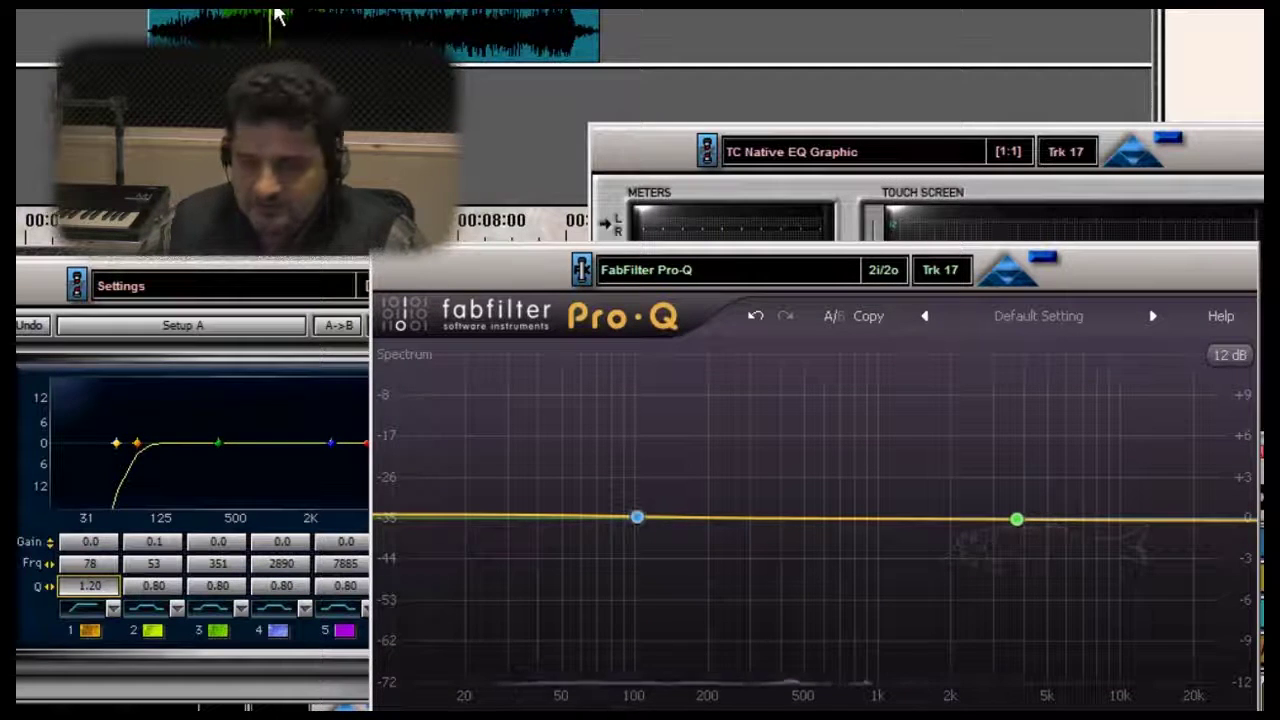
{"action": "left_click_drag", "start_coordinate": [638, 545], "coordinate": [601, 530]}
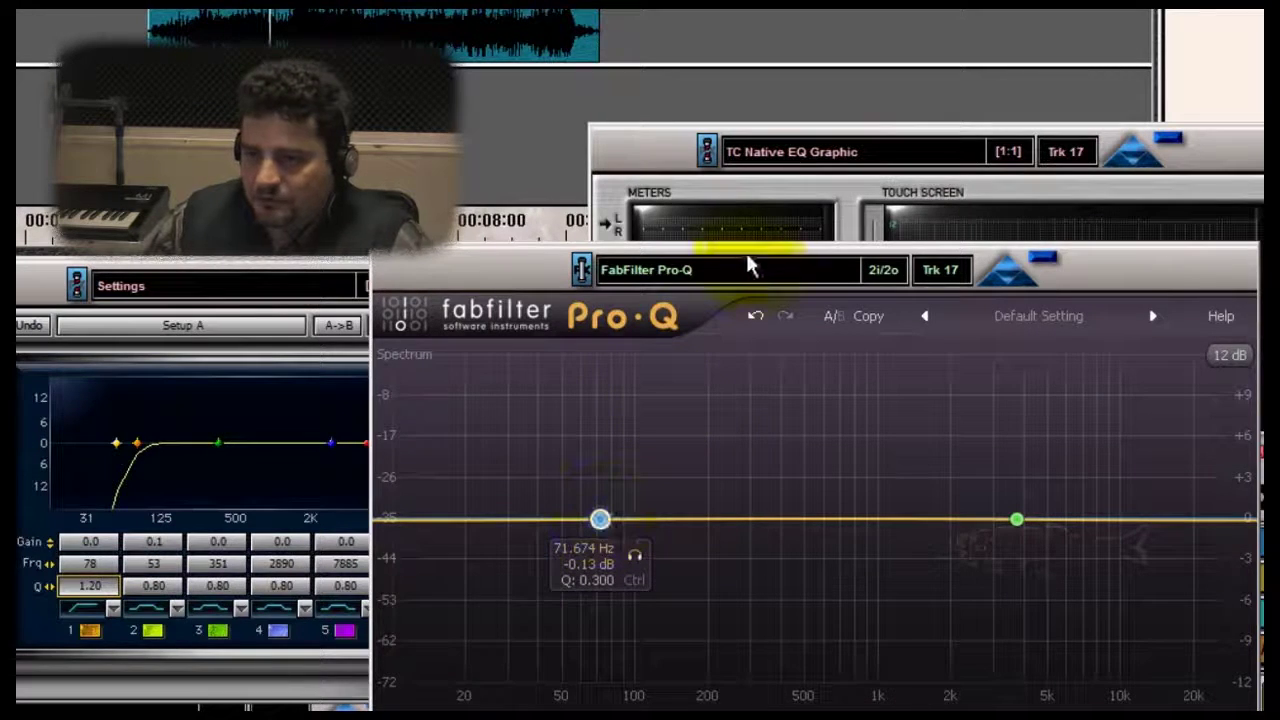
Step: Reposition the Pro-Q window, then add a bell band and raise it to 462.56 Hz at +9.21 dB
{"action": "left_click_drag", "start_coordinate": [758, 268], "coordinate": [530, 230]}
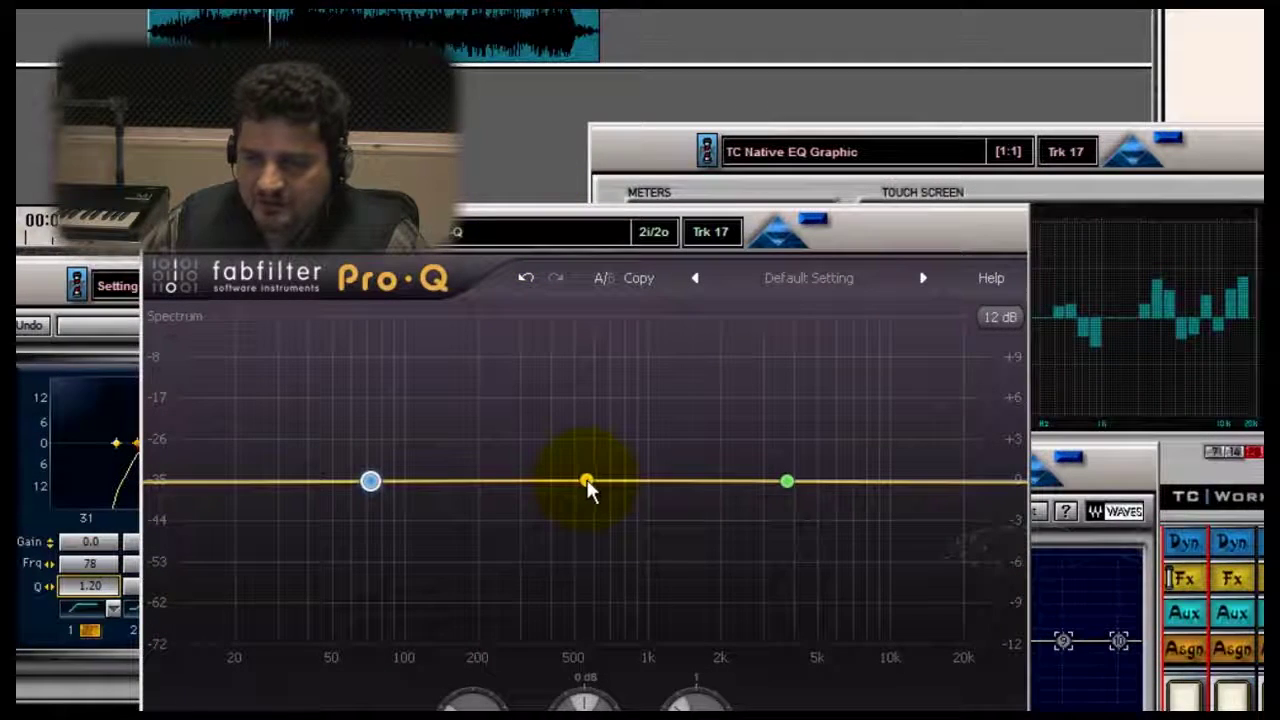
{"action": "mouse_move", "coordinate": [588, 482]}
{"action": "left_click_drag", "start_coordinate": [587, 482], "coordinate": [571, 397]}
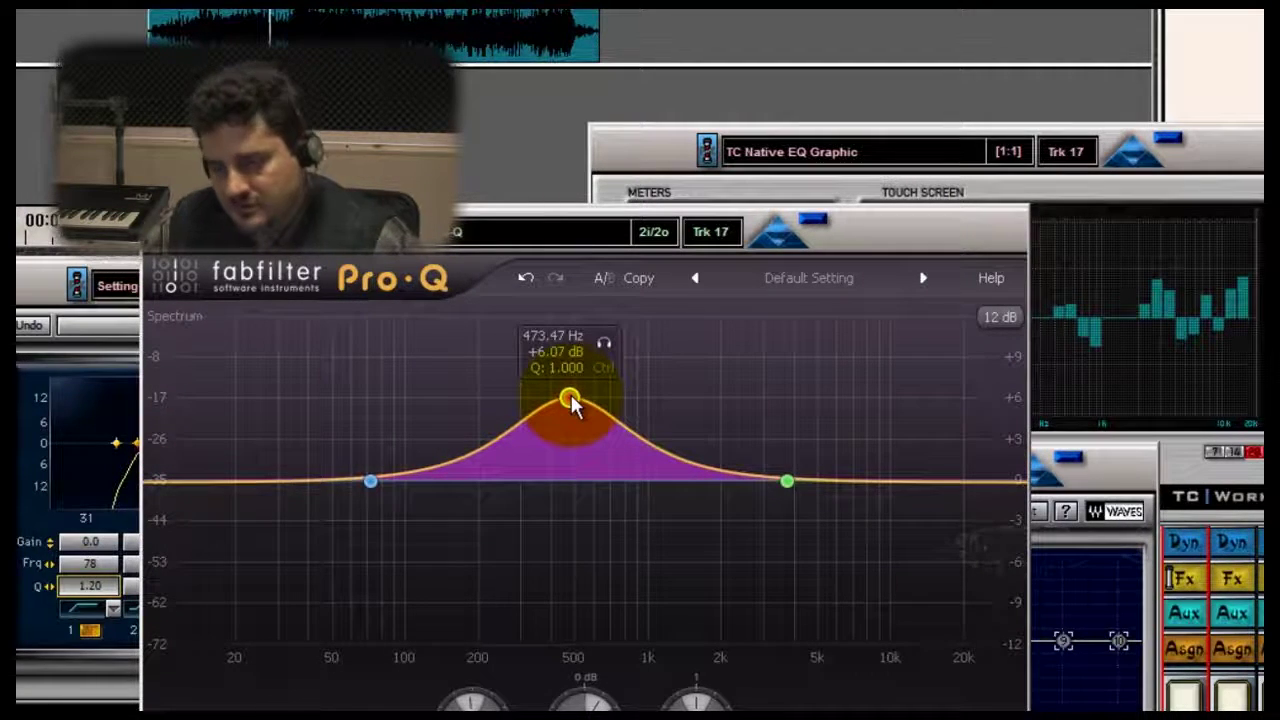
{"action": "left_click_drag", "start_coordinate": [569, 399], "coordinate": [567, 362]}
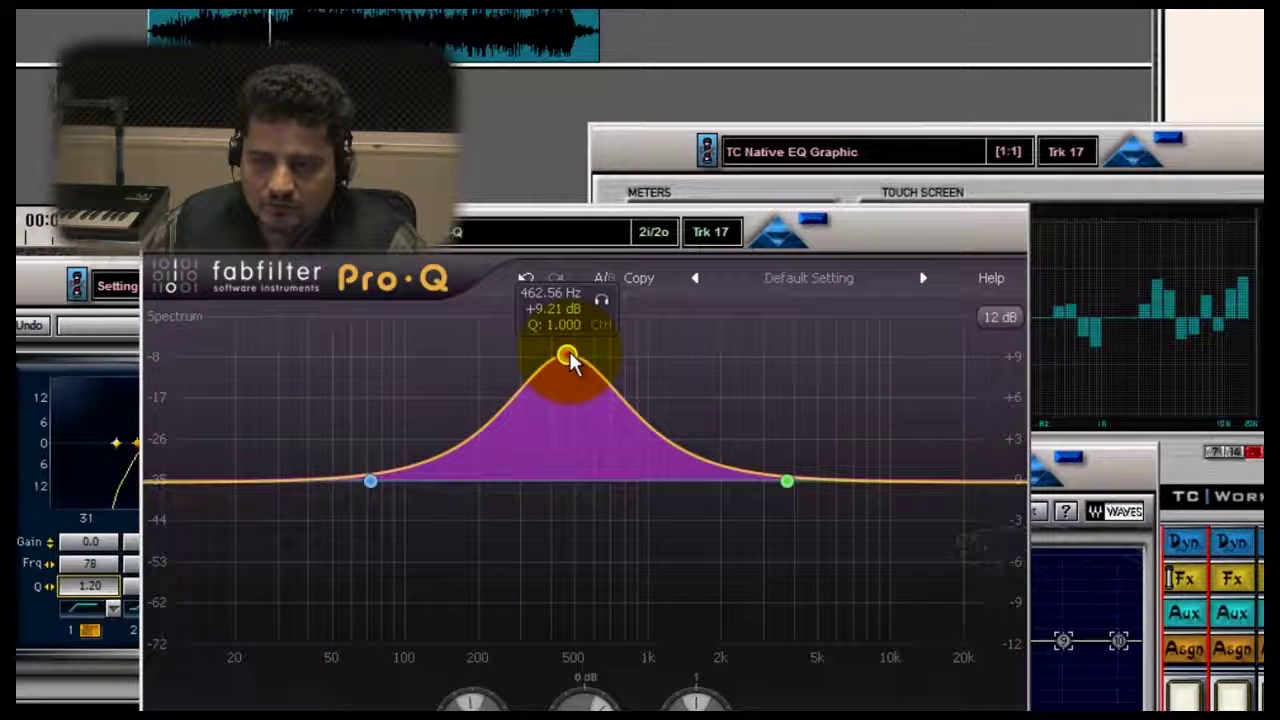
Step: Adjust the bell's gain, frequency and Q, leaving a broader boost of about +6 dB near 450 Hz
{"action": "mouse_move", "coordinate": [586, 700]}
{"action": "left_mouse_down"}
{"action": "mouse_move", "coordinate": [586, 684]}
{"action": "mouse_move", "coordinate": [586, 712]}
{"action": "left_mouse_up"}
{"action": "mouse_move", "coordinate": [470, 700]}
{"action": "left_mouse_down"}
{"action": "mouse_move", "coordinate": [470, 686]}
{"action": "mouse_move", "coordinate": [470, 702]}
{"action": "left_mouse_up"}
{"action": "mouse_move", "coordinate": [696, 700]}
{"action": "left_mouse_down"}
{"action": "mouse_move", "coordinate": [698, 668]}
{"action": "mouse_move", "coordinate": [701, 718]}
{"action": "left_mouse_up"}
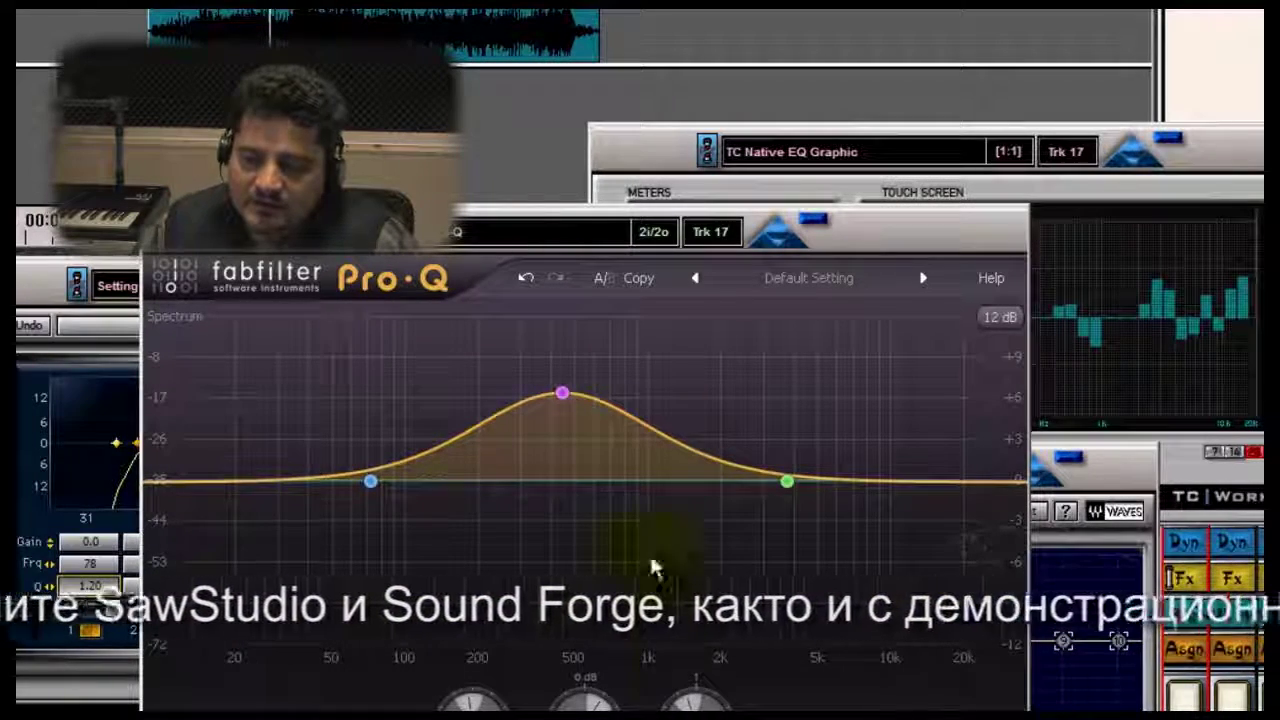
Step: Turn the bell into a cut of about -7.7 dB near 570 Hz and return its gain to about 0 dB
{"action": "left_click", "coordinate": [562, 392]}
{"action": "left_click_drag", "start_coordinate": [588, 468], "coordinate": [589, 587]}
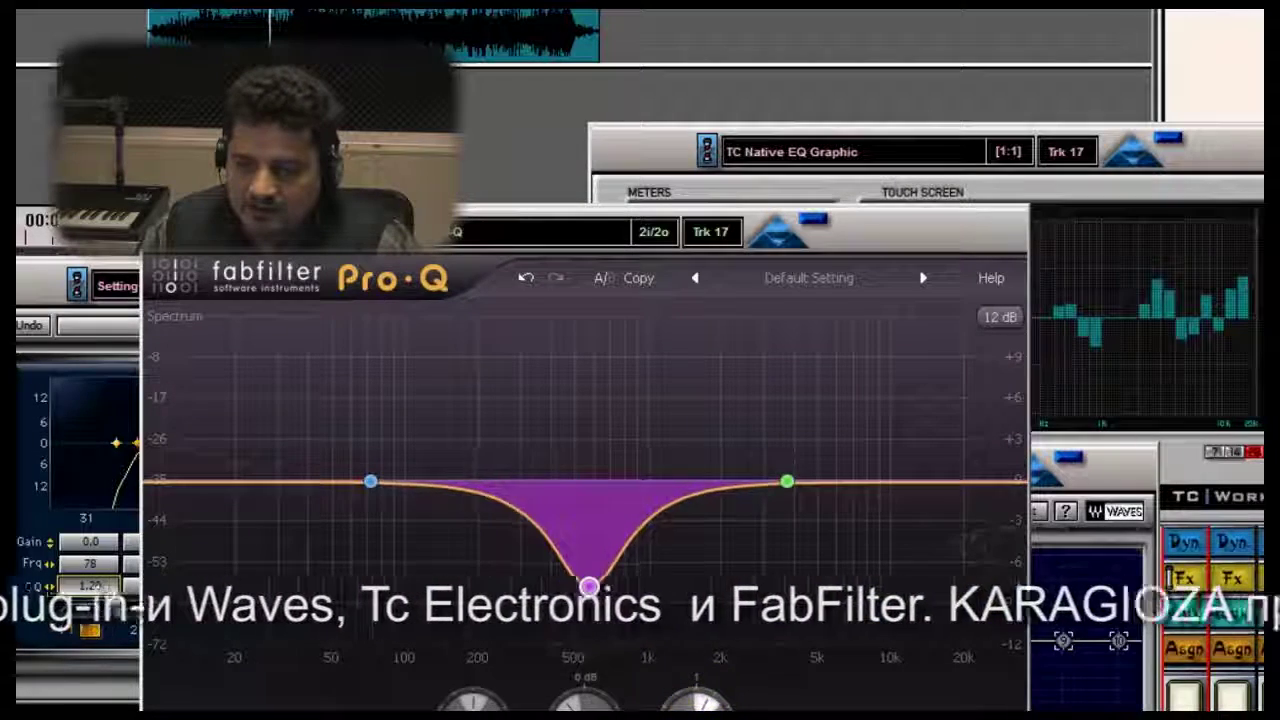
{"action": "left_click", "coordinate": [589, 481]}
Step: During playback, shape the bell into a narrow cut at 255.89 Hz, -6.17 dB, with a Q of 15.583
{"action": "key", "text": "space"}
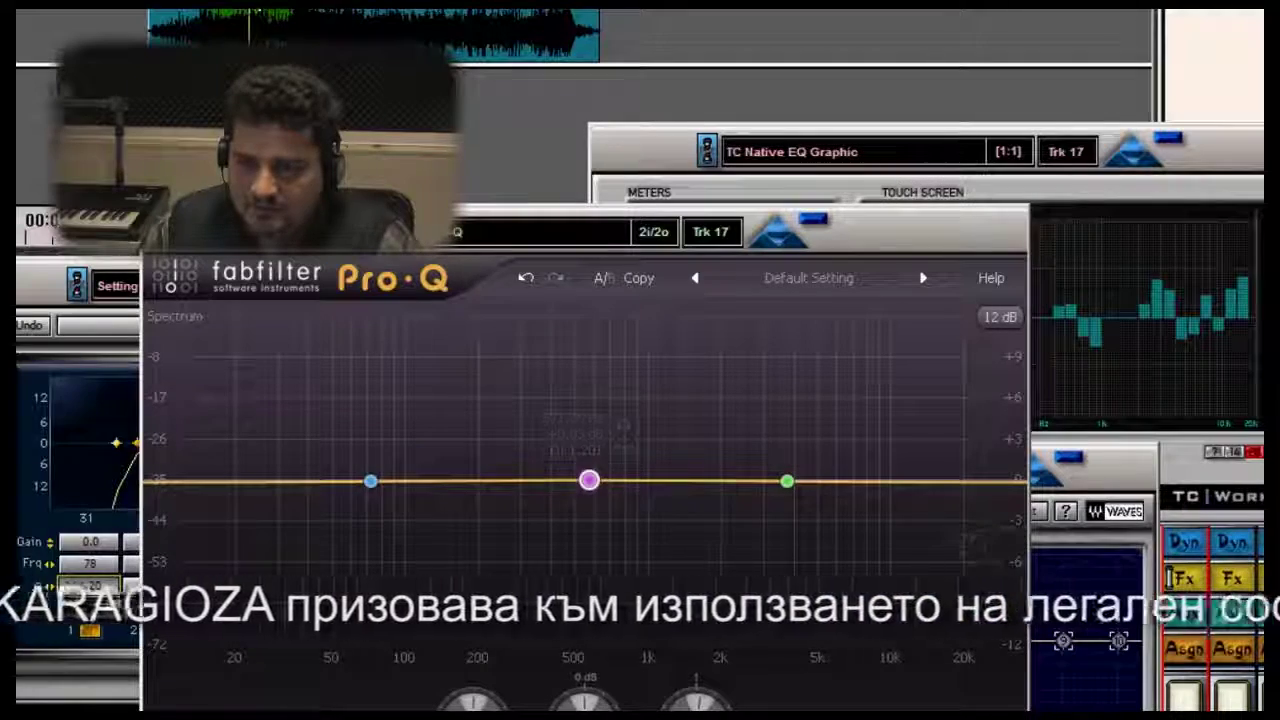
{"action": "left_click_drag", "start_coordinate": [589, 481], "coordinate": [504, 565]}
{"action": "left_click_drag", "start_coordinate": [697, 705], "coordinate": [712, 600]}
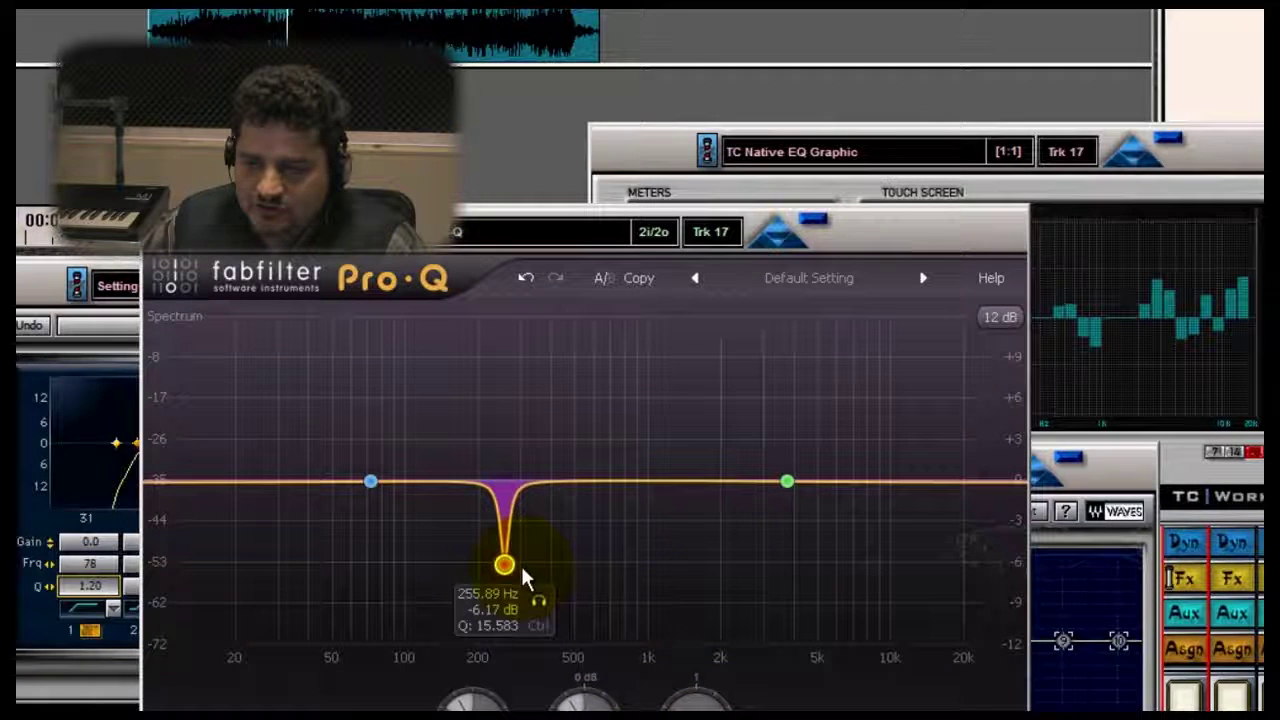
Step: Flatten the bell at 233.11 Hz with -0.06 dB gain, widen its Q to 0.822 and play the track
{"action": "left_click_drag", "start_coordinate": [504, 565], "coordinate": [494, 481]}
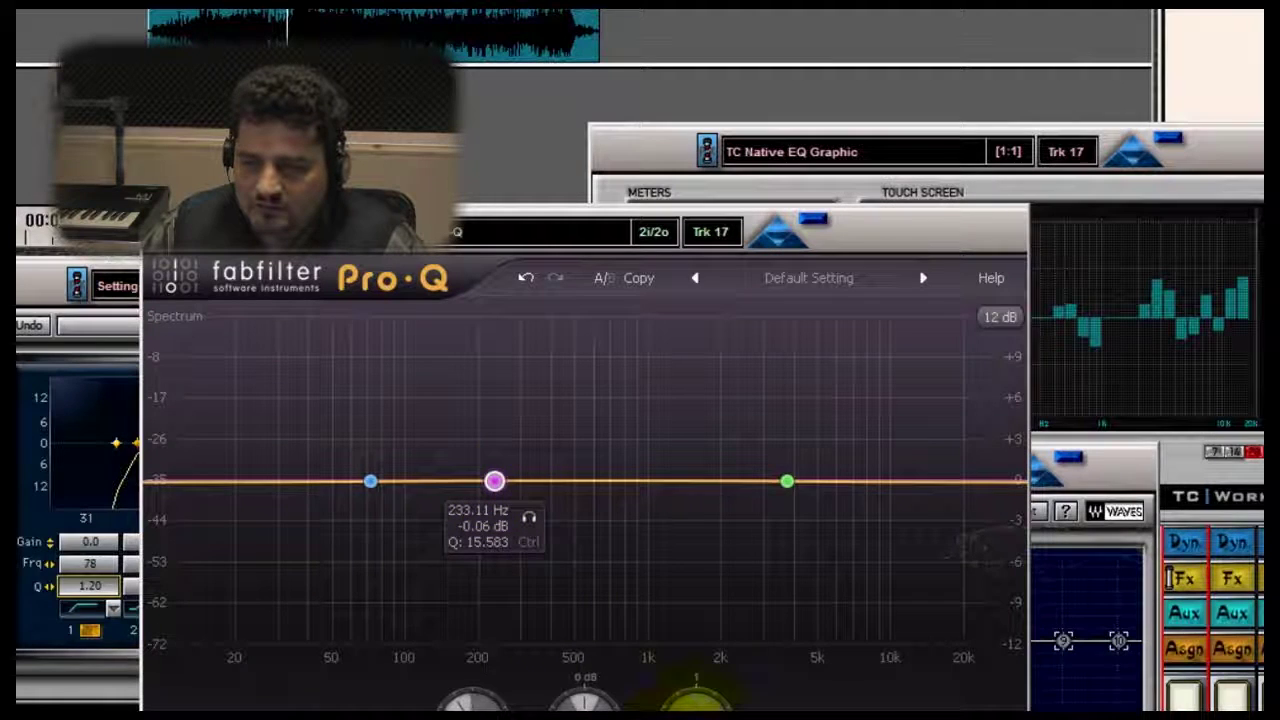
{"action": "left_click", "coordinate": [502, 484]}
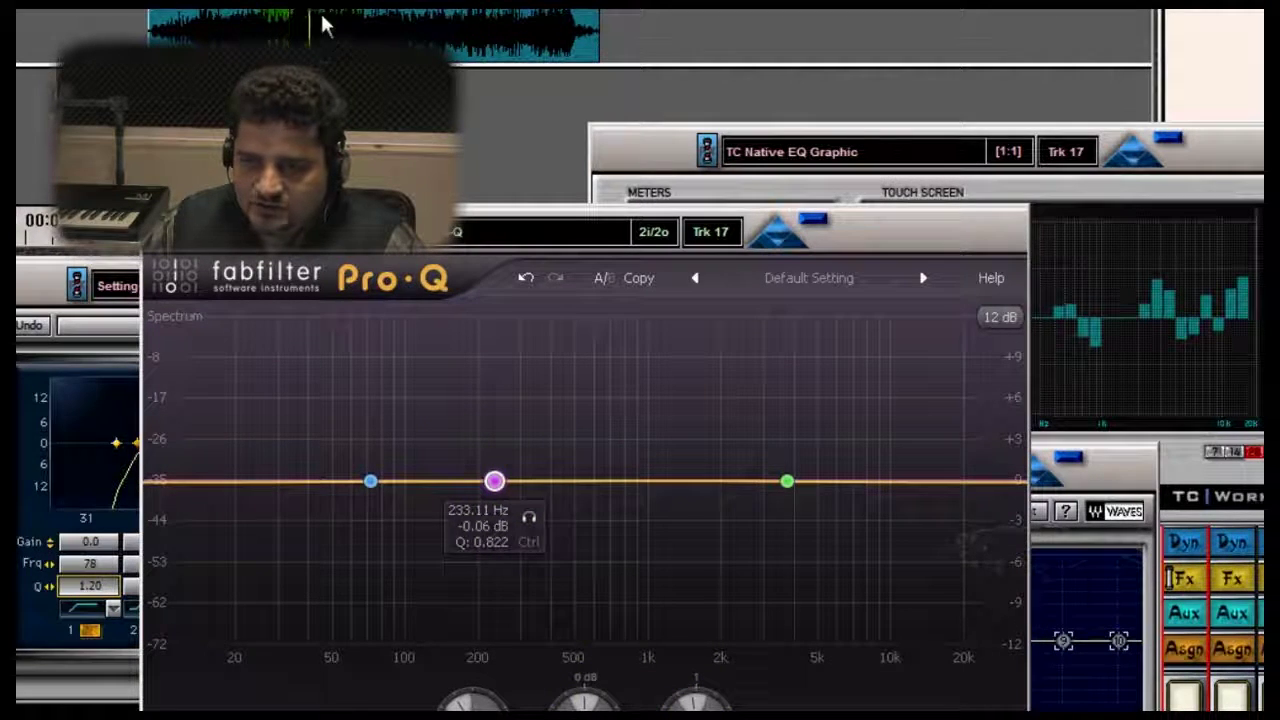
{"action": "key", "text": "space"}
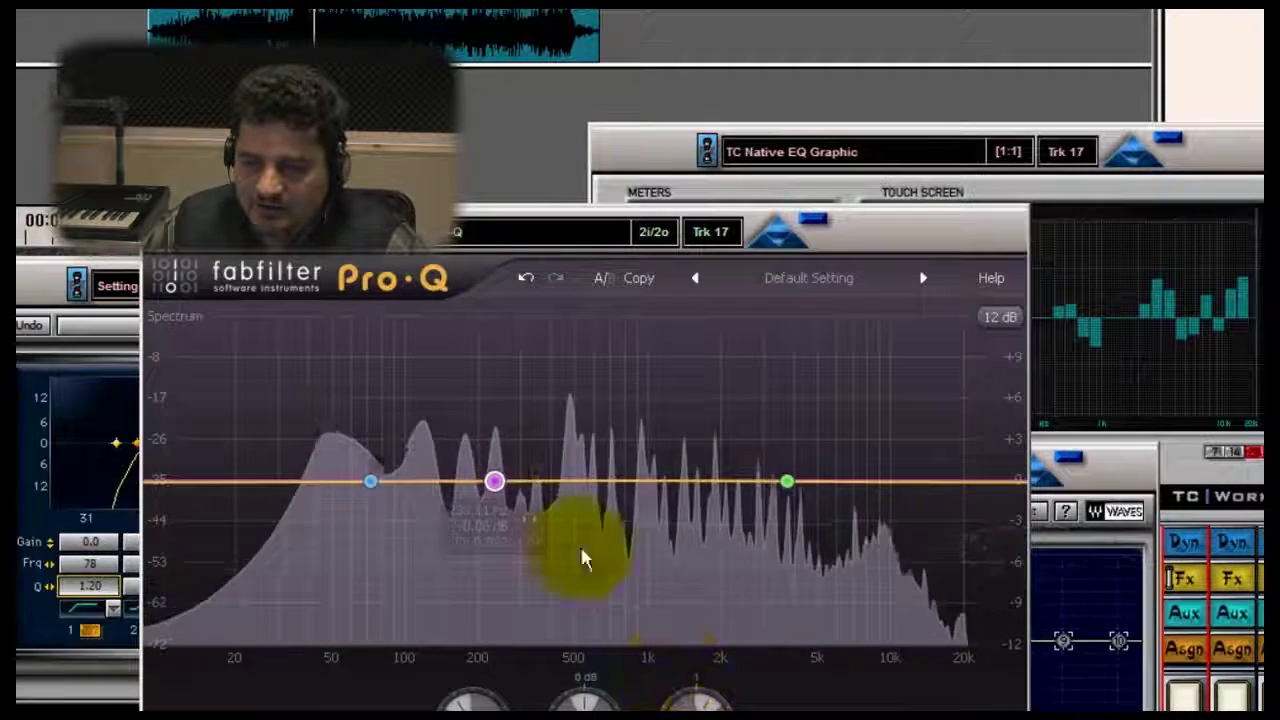
Step: Vary the bell's gain, frequency and Q during playback, settle on about -1.5 dB near 310 Hz, and stop playback
{"action": "left_click_drag", "start_coordinate": [494, 481], "coordinate": [524, 376]}
{"action": "left_click_drag", "start_coordinate": [696, 700], "coordinate": [696, 662]}
{"action": "left_click_drag", "start_coordinate": [586, 700], "coordinate": [586, 716]}
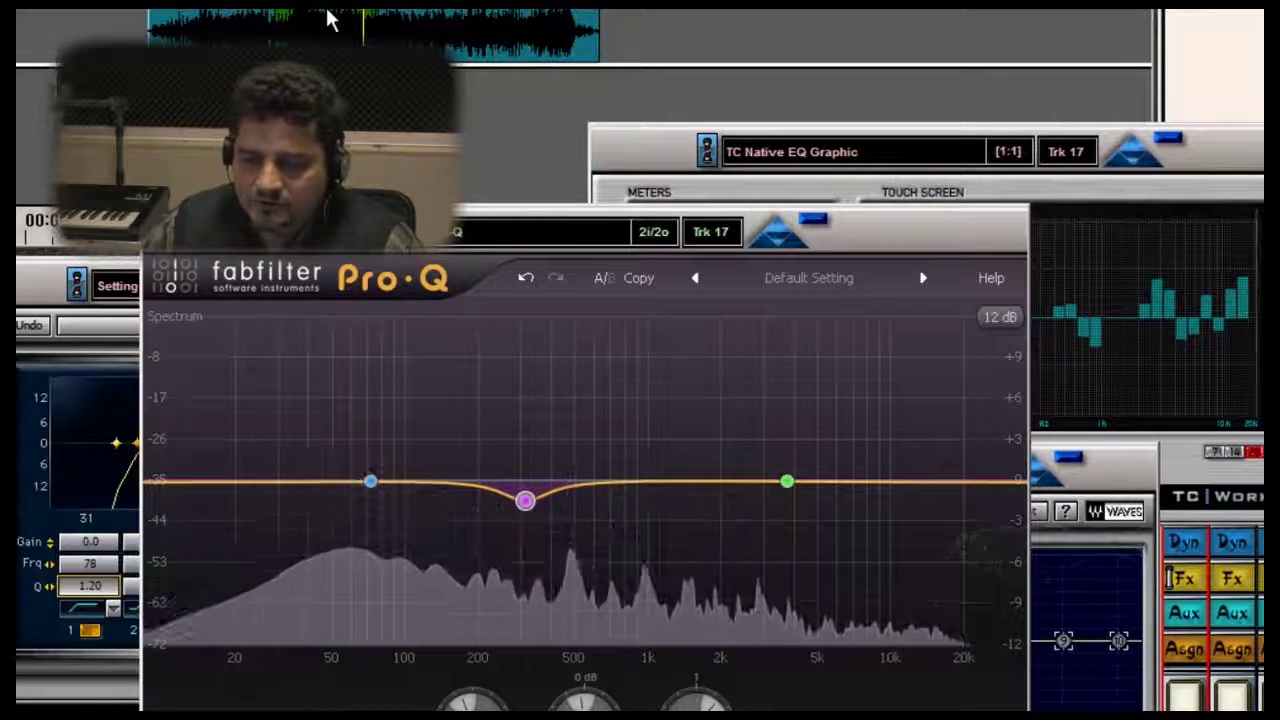
{"action": "key", "text": "space"}
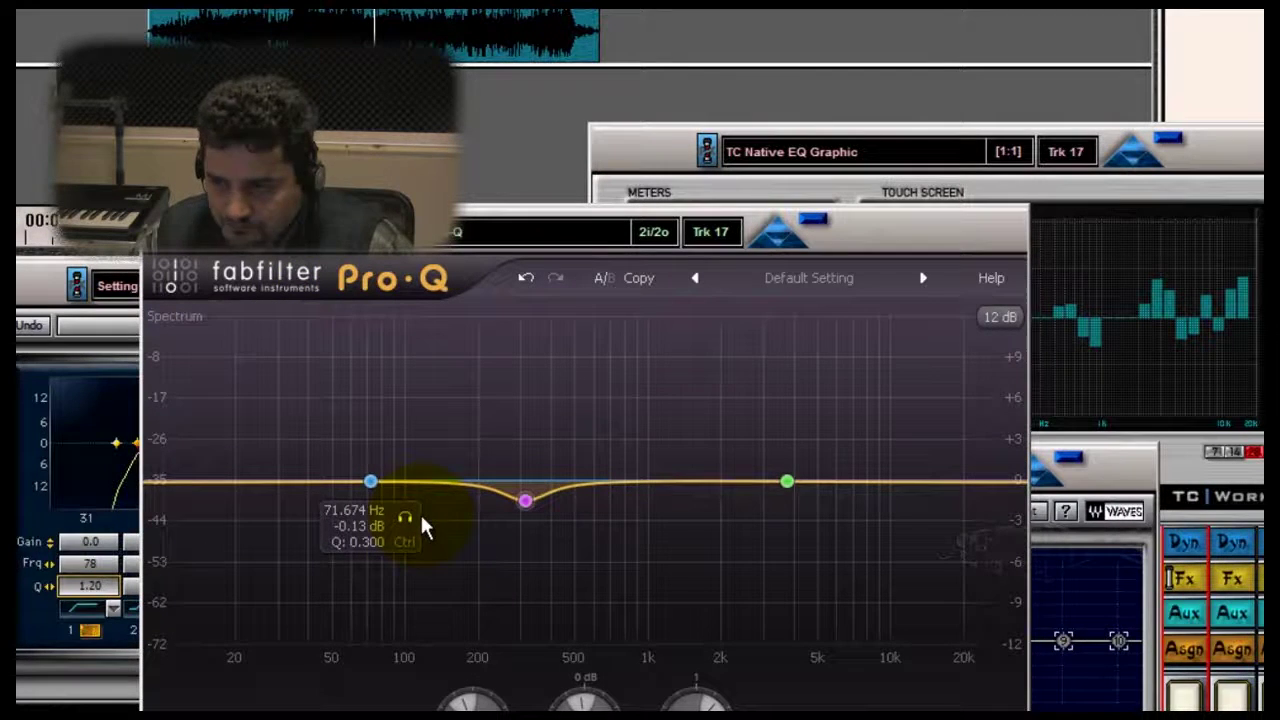
Step: Add a high-pass filter at 15.391 Hz with a Q of 1.039, and flatten the bell near 1.3 kHz
{"action": "left_click", "coordinate": [182, 482]}
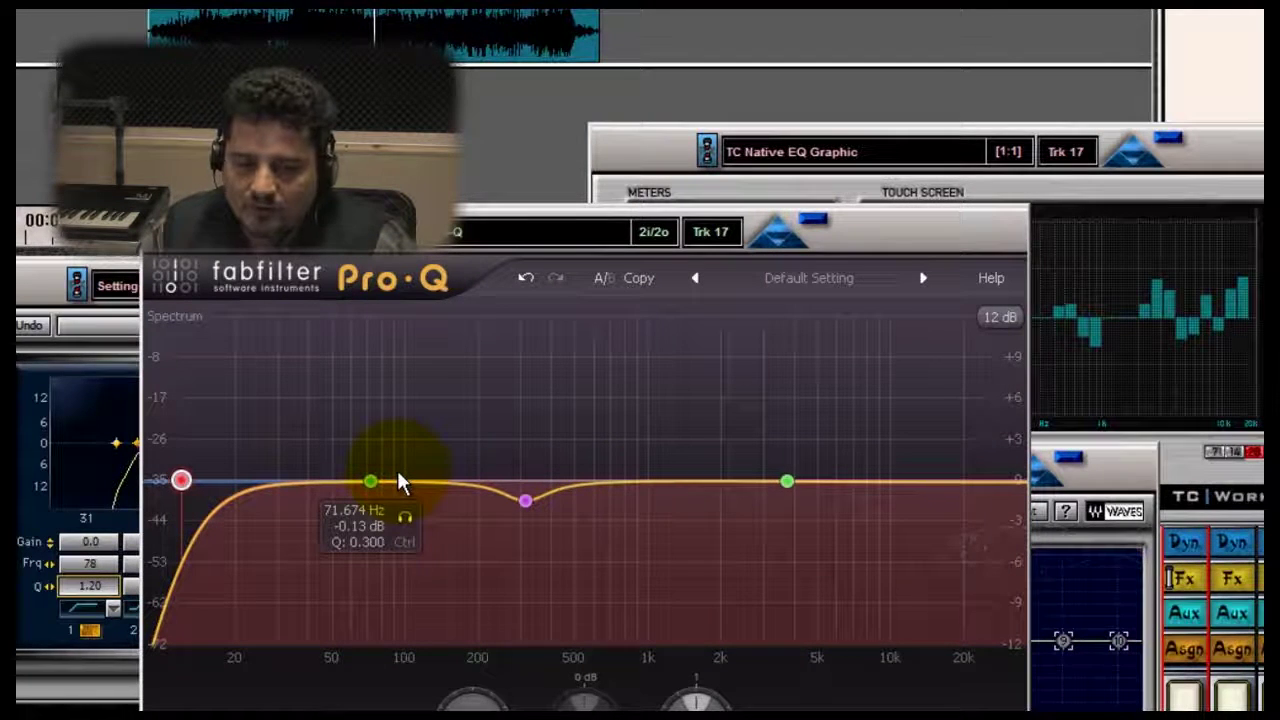
{"action": "left_click_drag", "start_coordinate": [182, 482], "coordinate": [303, 480]}
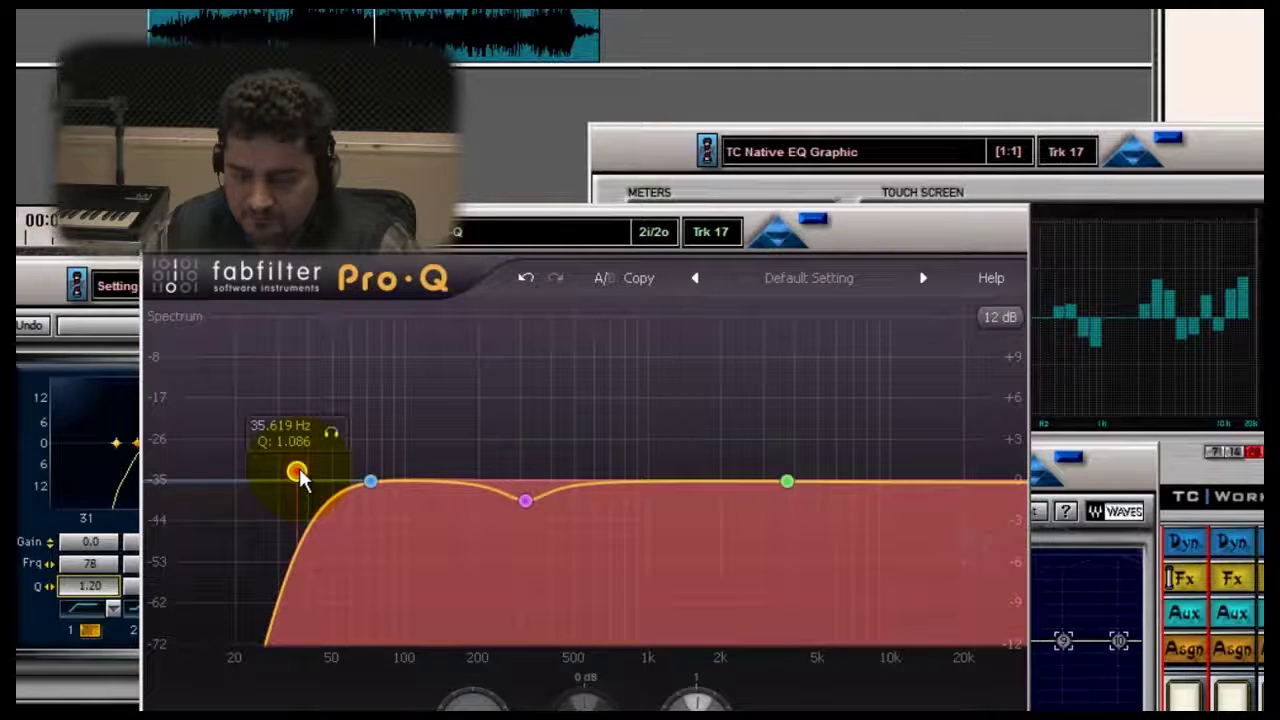
{"action": "left_click_drag", "start_coordinate": [303, 480], "coordinate": [212, 480]}
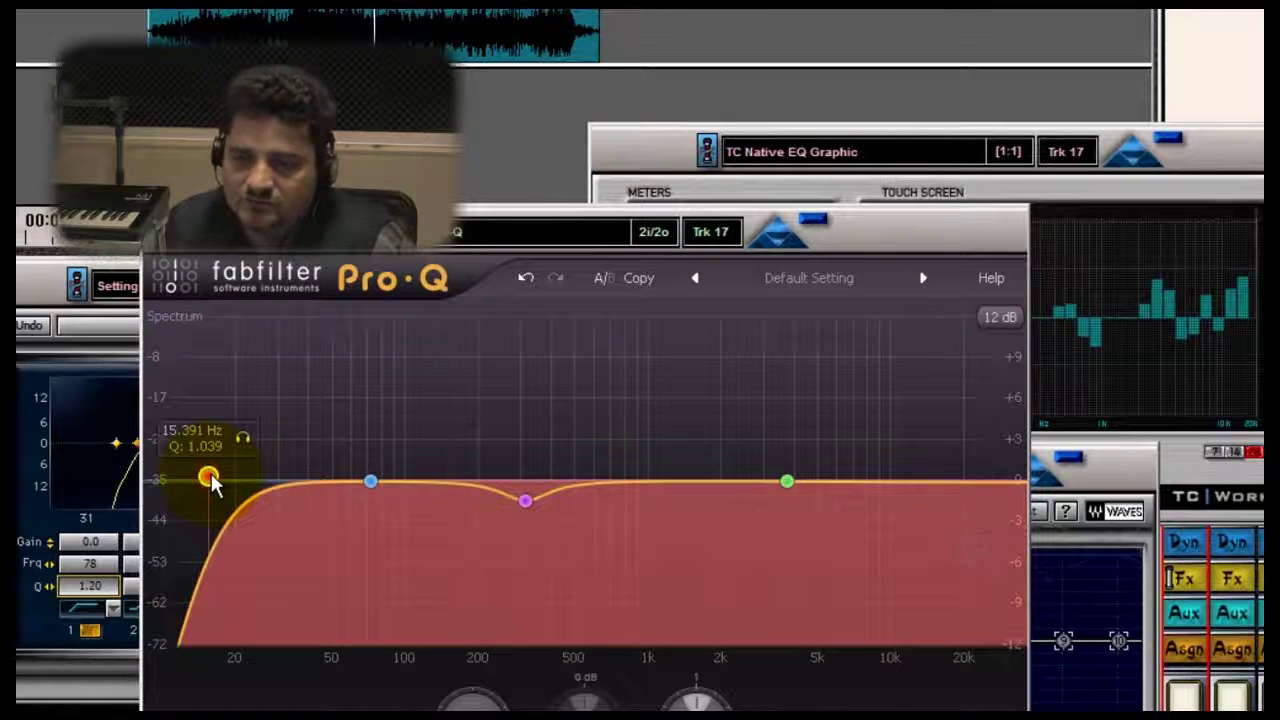
{"action": "left_click_drag", "start_coordinate": [528, 508], "coordinate": [680, 486]}
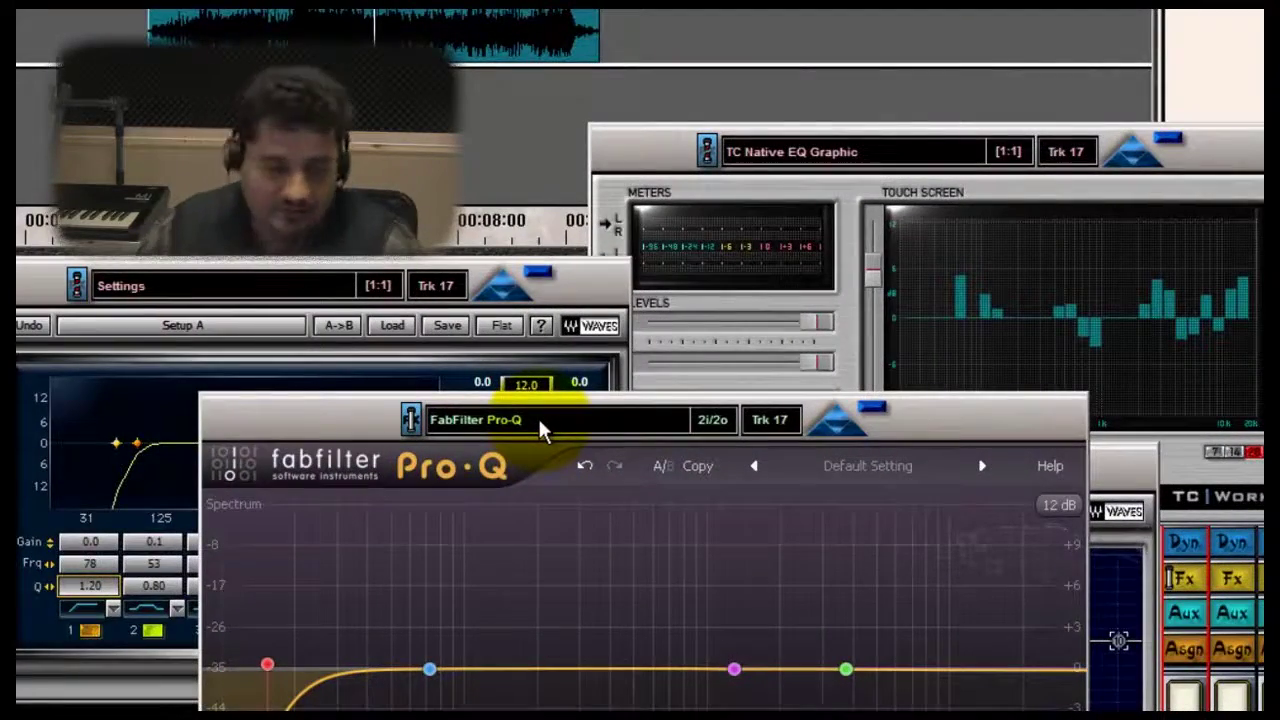
Step: Load the 01: Default preset in TC Native EQ Graphic and draw a curve boosting lows and highs and cutting around 800 Hz
{"action": "left_click_drag", "start_coordinate": [880, 162], "coordinate": [638, 165]}
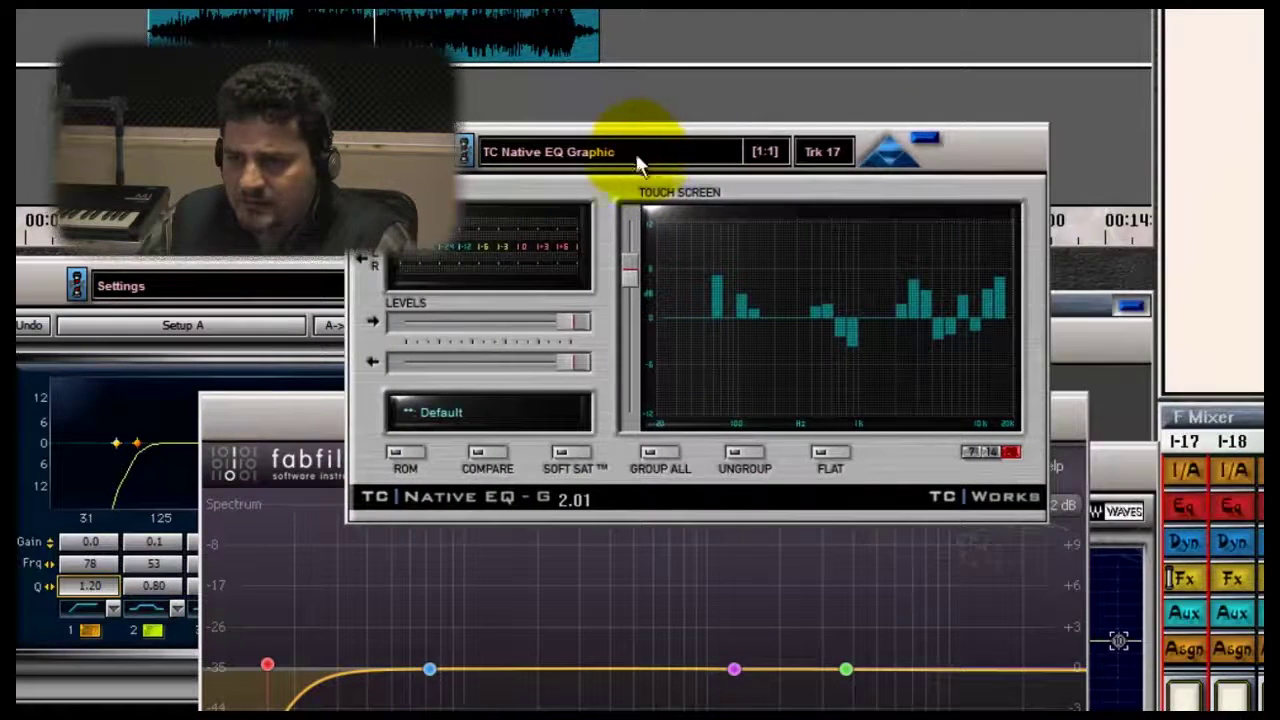
{"action": "left_click", "coordinate": [405, 452]}
{"action": "left_click", "coordinate": [450, 462]}
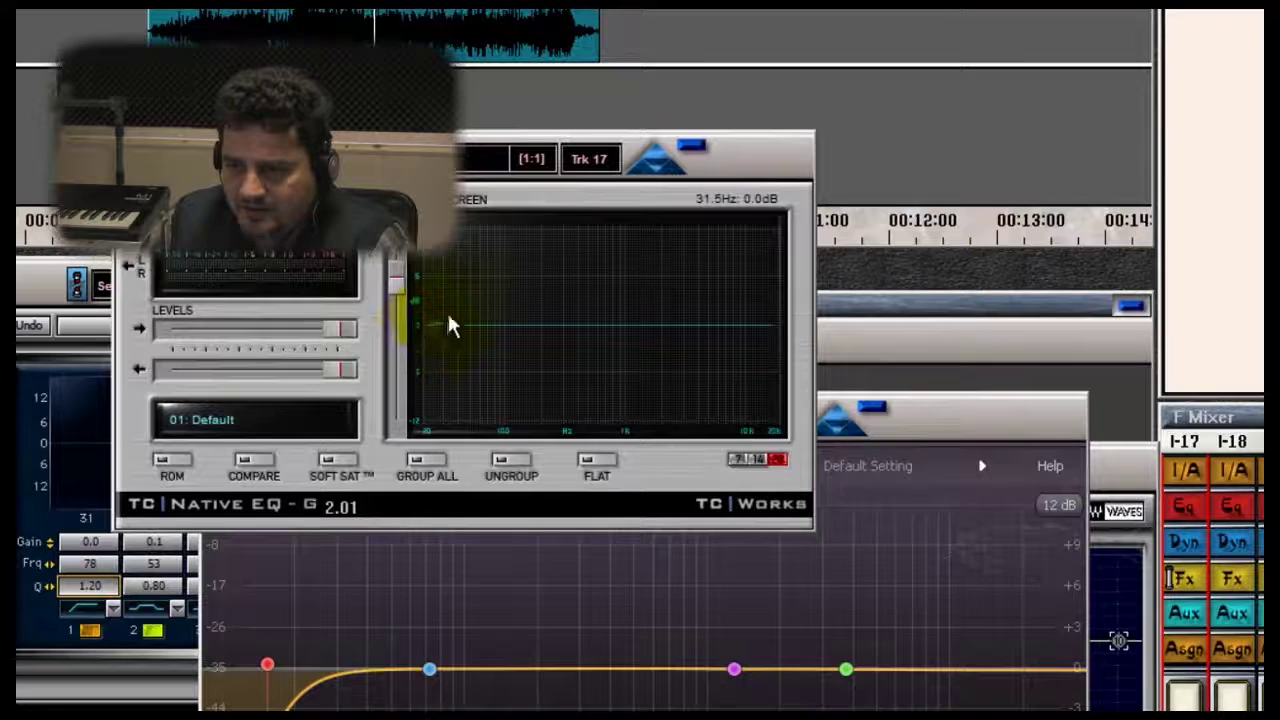
{"action": "mouse_move", "coordinate": [469, 298]}
{"action": "left_mouse_down"}
{"action": "mouse_move", "coordinate": [448, 309]}
{"action": "mouse_move", "coordinate": [474, 284]}
{"action": "mouse_move", "coordinate": [563, 338]}
{"action": "mouse_move", "coordinate": [692, 284]}
{"action": "mouse_move", "coordinate": [620, 343]}
{"action": "mouse_move", "coordinate": [615, 372]}
{"action": "left_mouse_up"}
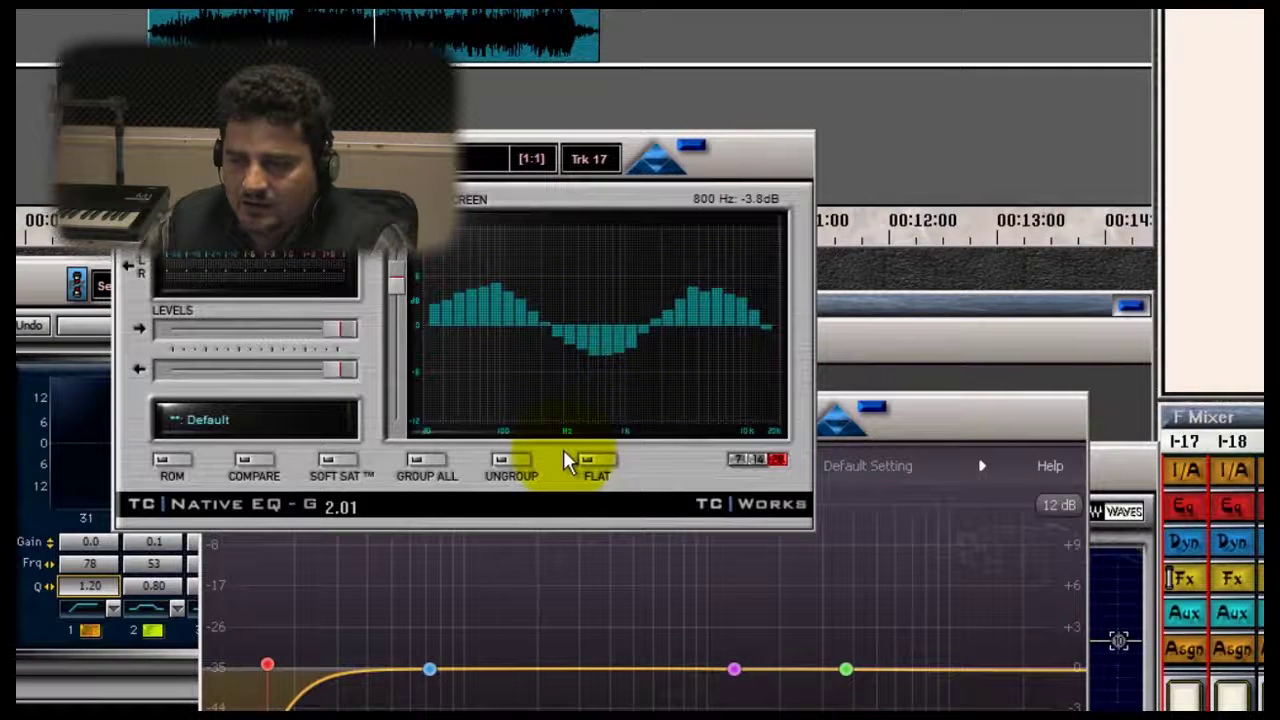
Step: Move the track position nearer its start, and flatten the low bands up to 315 Hz after trying a 315 Hz boost
{"action": "left_click", "coordinate": [325, 15]}
{"action": "left_click", "coordinate": [197, 16]}
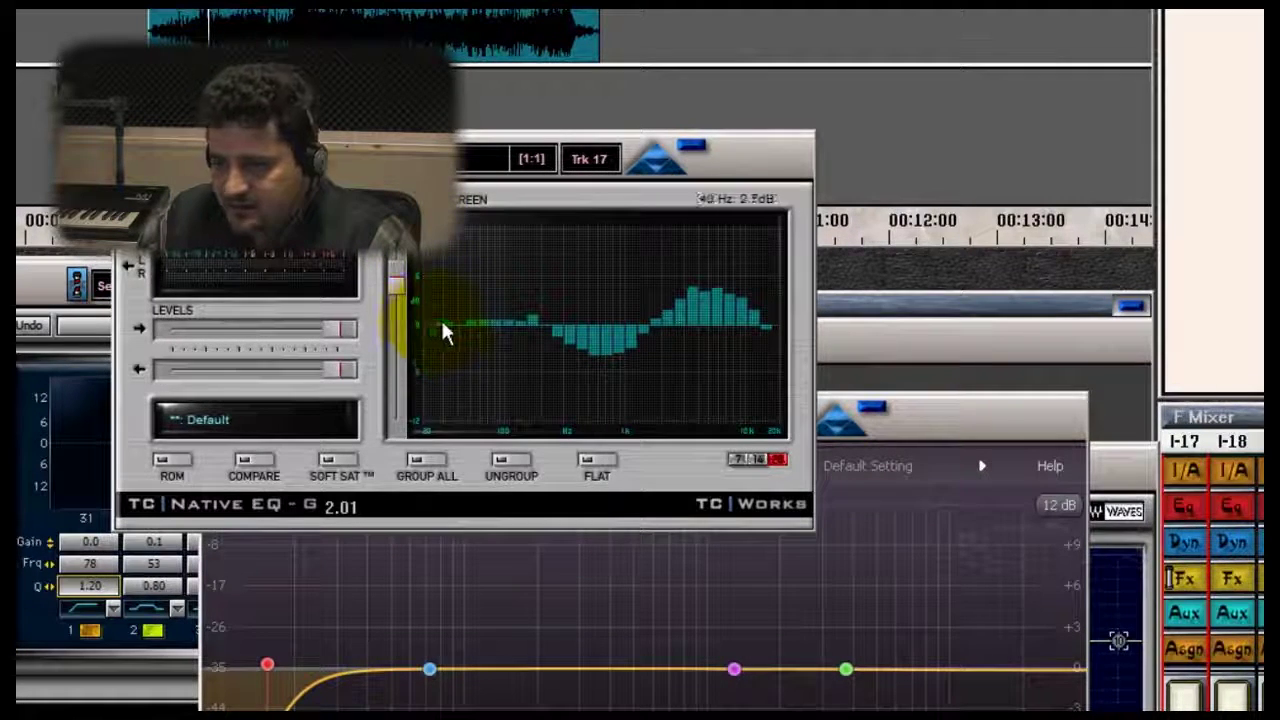
{"action": "left_click", "coordinate": [548, 302]}
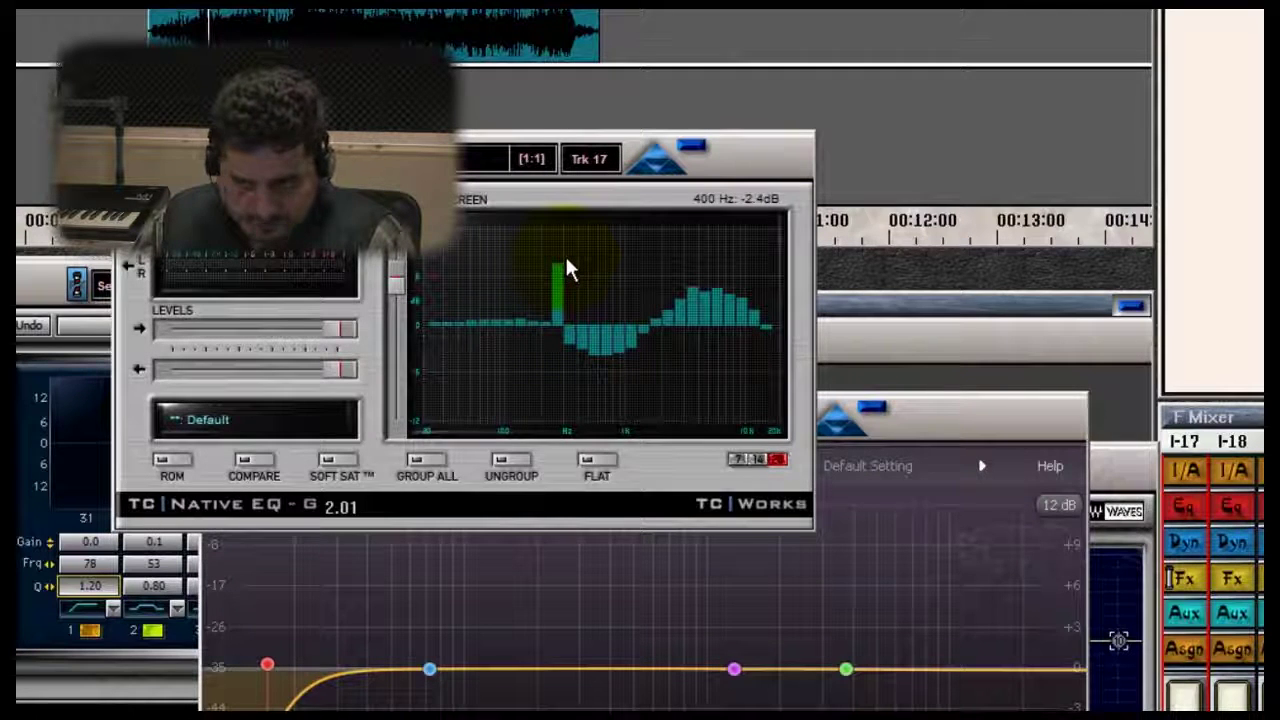
{"action": "left_click", "coordinate": [555, 315]}
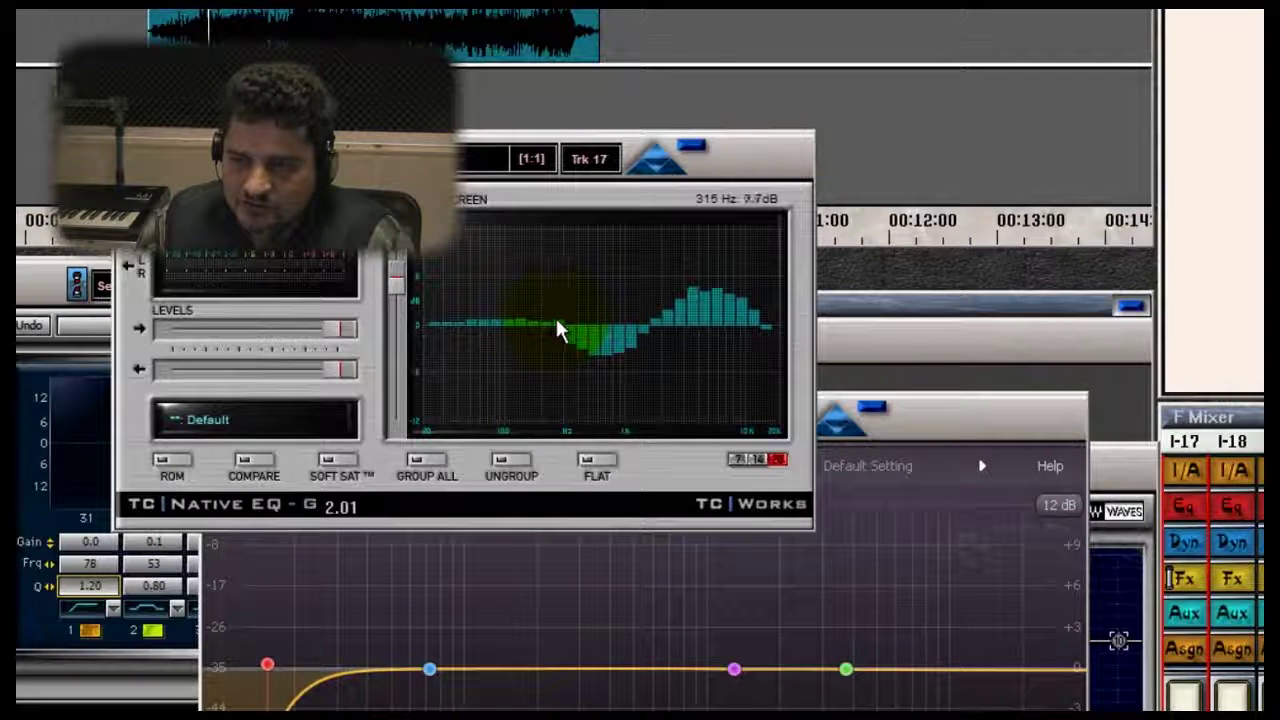
Step: Raise the 250 and 315 Hz bands to about 4 dB, then level them and the 400 Hz band near 0.8 dB
{"action": "mouse_move", "coordinate": [555, 315]}
{"action": "left_mouse_down"}
{"action": "mouse_move", "coordinate": [557, 286]}
{"action": "mouse_move", "coordinate": [546, 293]}
{"action": "left_mouse_up"}
{"action": "left_click_drag", "start_coordinate": [546, 303], "coordinate": [553, 293]}
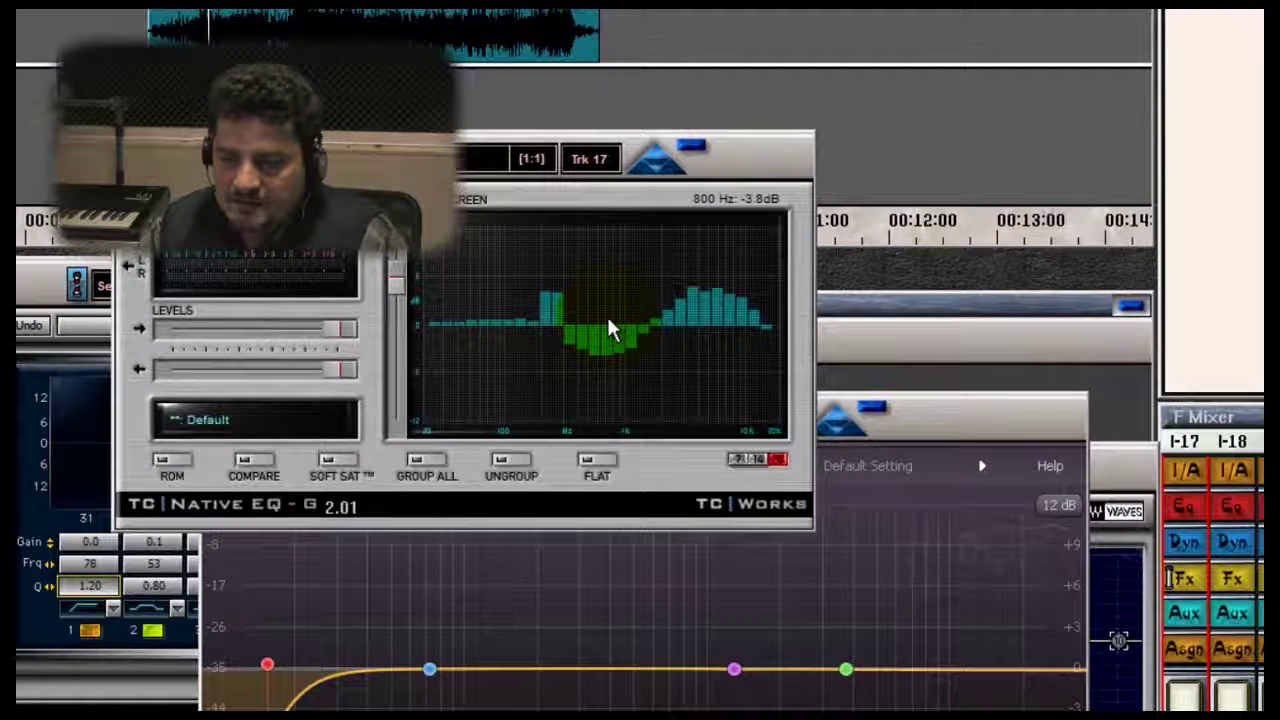
{"action": "left_click_drag", "start_coordinate": [546, 329], "coordinate": [563, 331]}
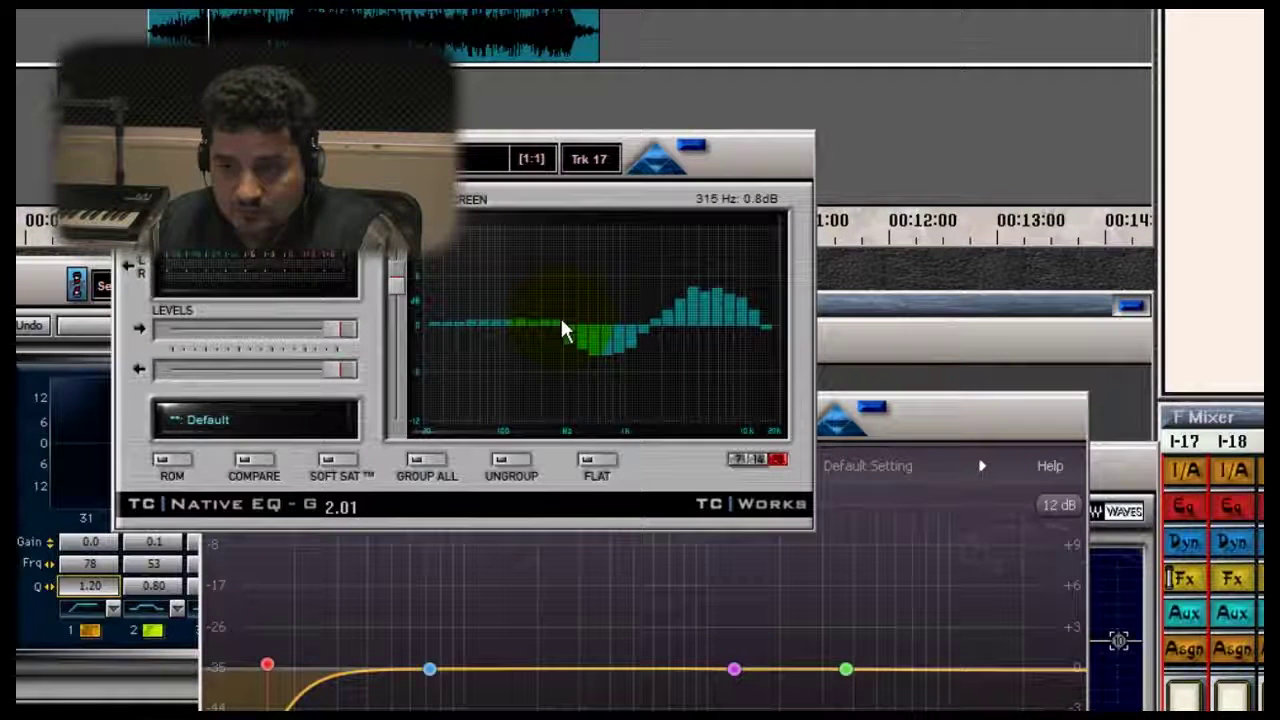
{"action": "left_click_drag", "start_coordinate": [563, 330], "coordinate": [524, 322]}
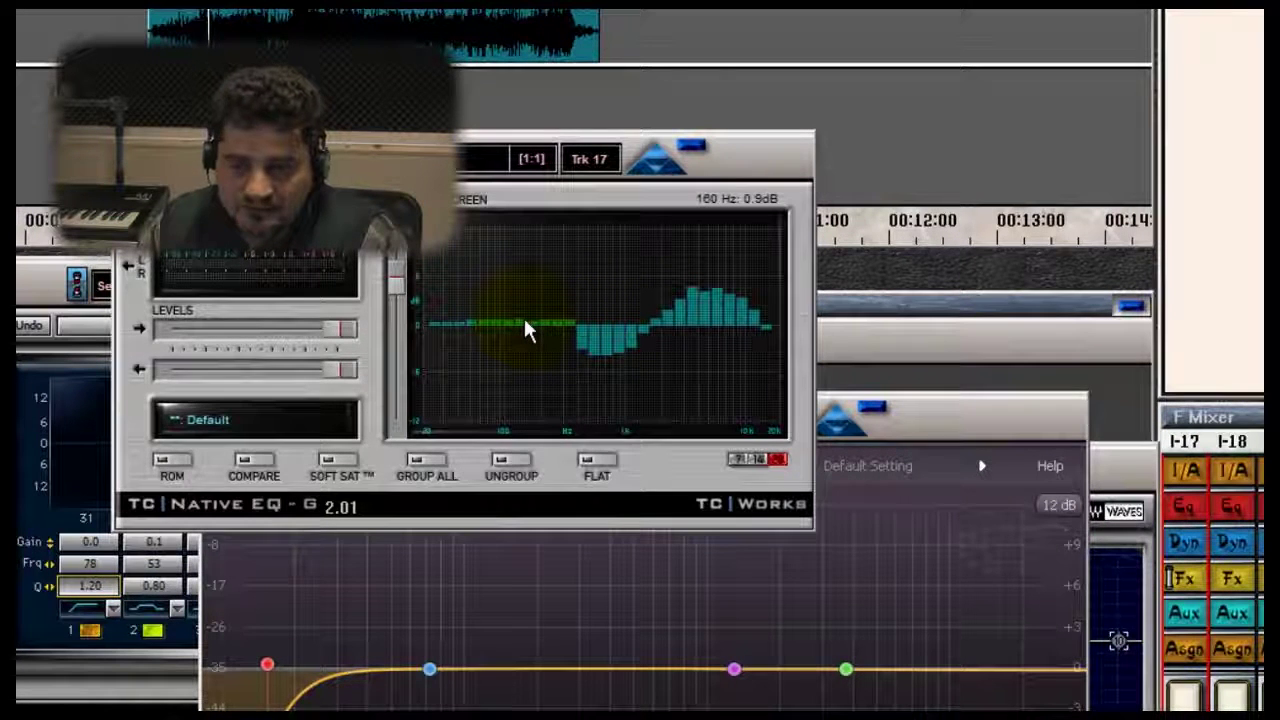
Step: Flatten the 1.25 and 1.6 kHz bands and boost the band around 800 Hz
{"action": "left_click", "coordinate": [645, 335]}
{"action": "left_click_drag", "start_coordinate": [645, 340], "coordinate": [611, 334]}
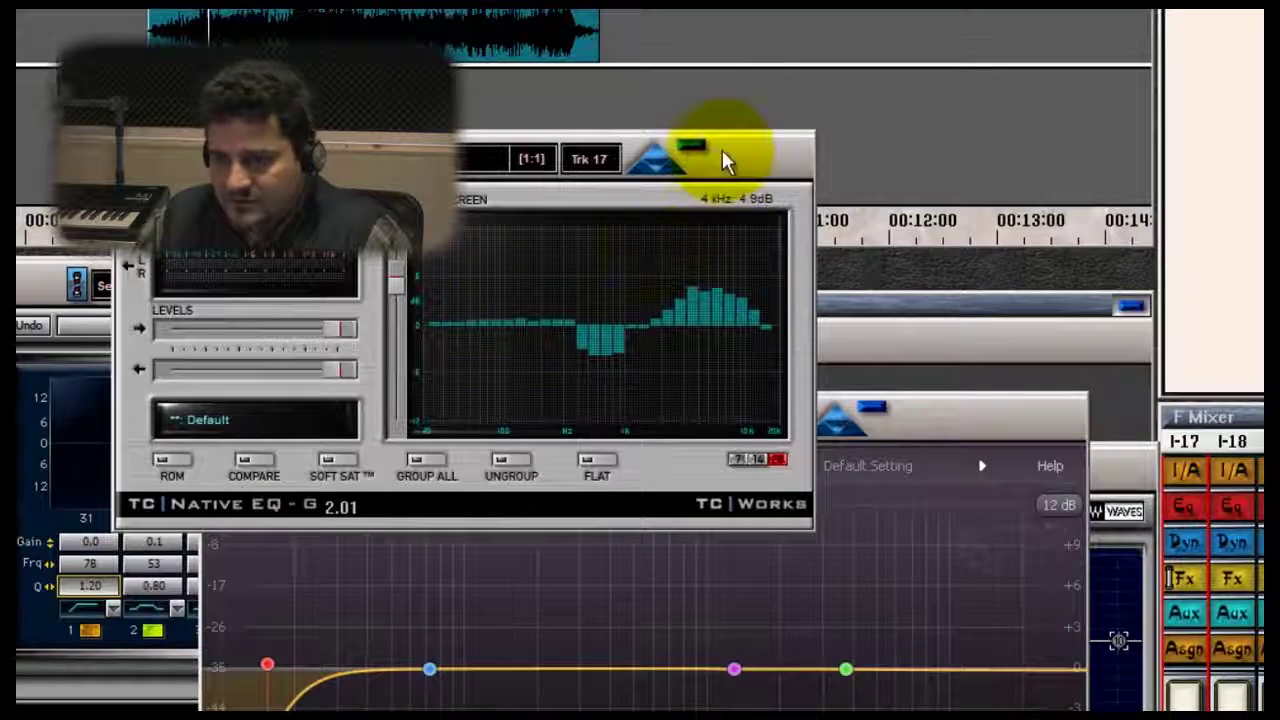
{"action": "left_click_drag", "start_coordinate": [607, 336], "coordinate": [615, 250]}
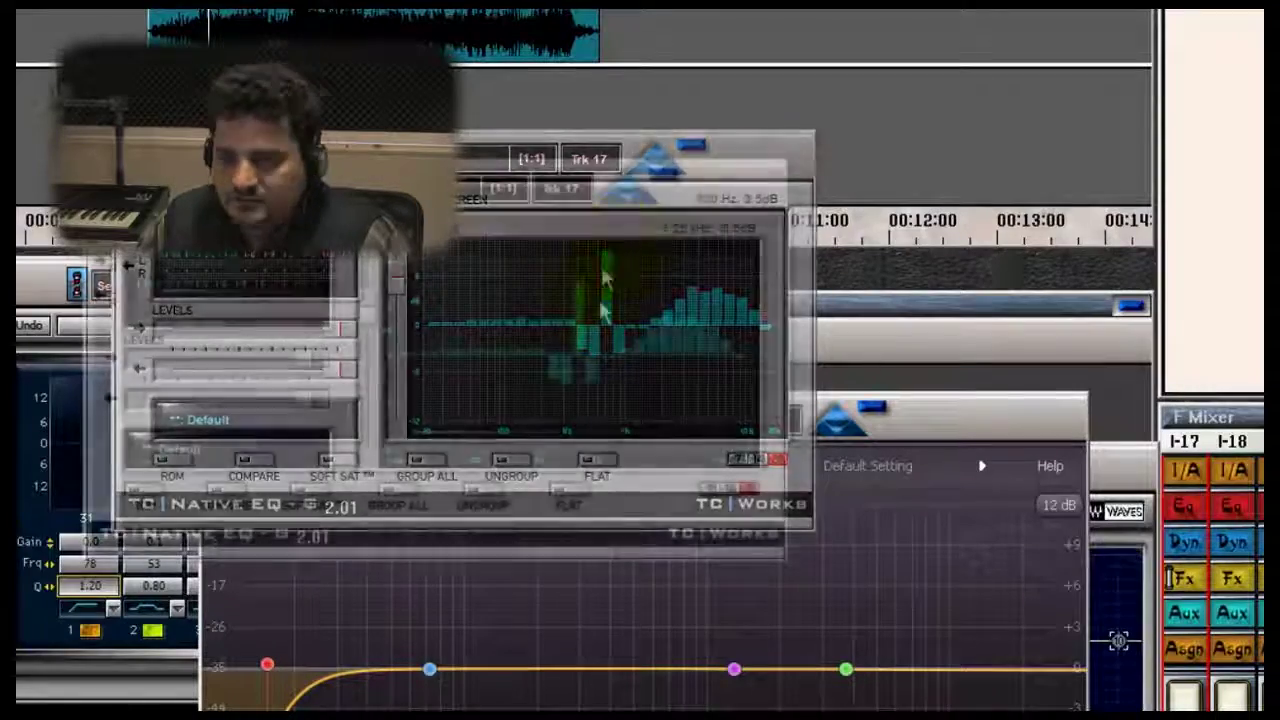